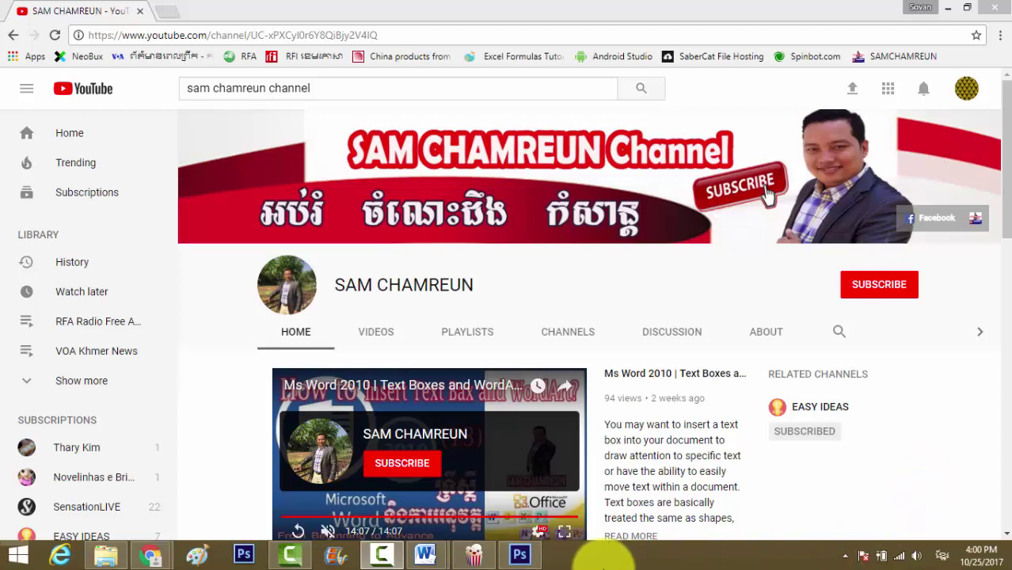
Switch to the Compare Result 2 Word document and glance through the Insert tab's Table options
mouse_move(425, 554)
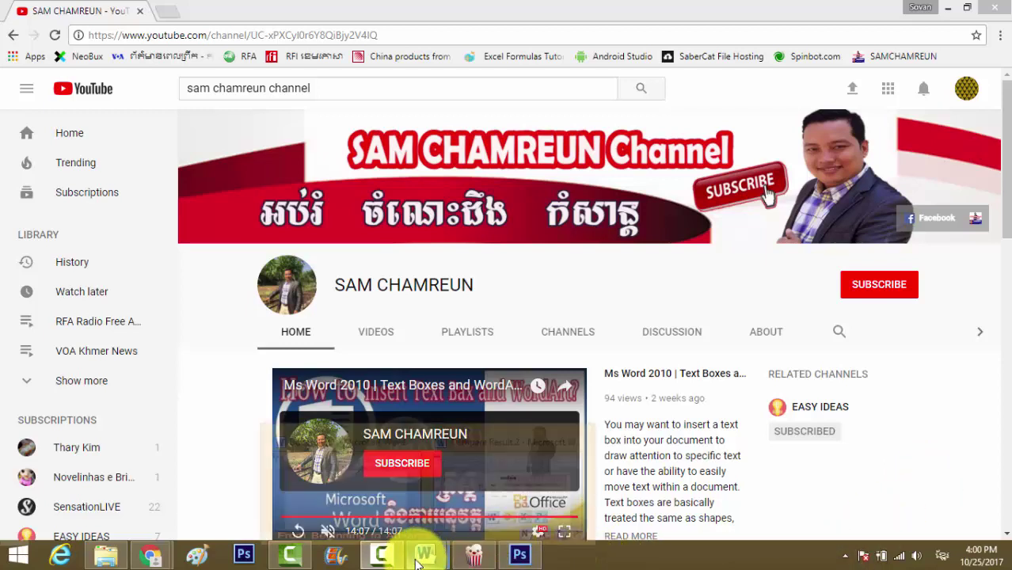
click(503, 507)
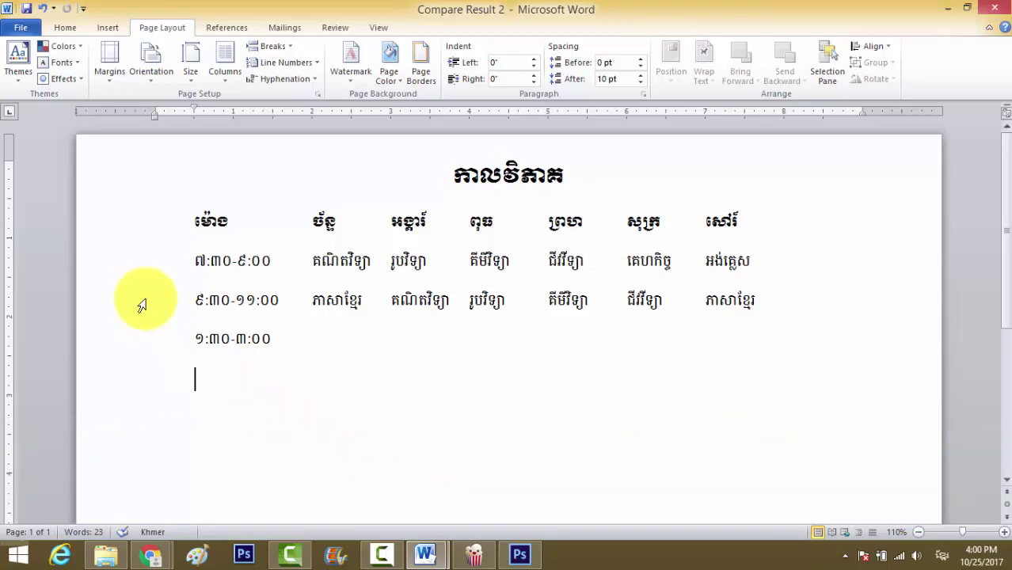
click(68, 32)
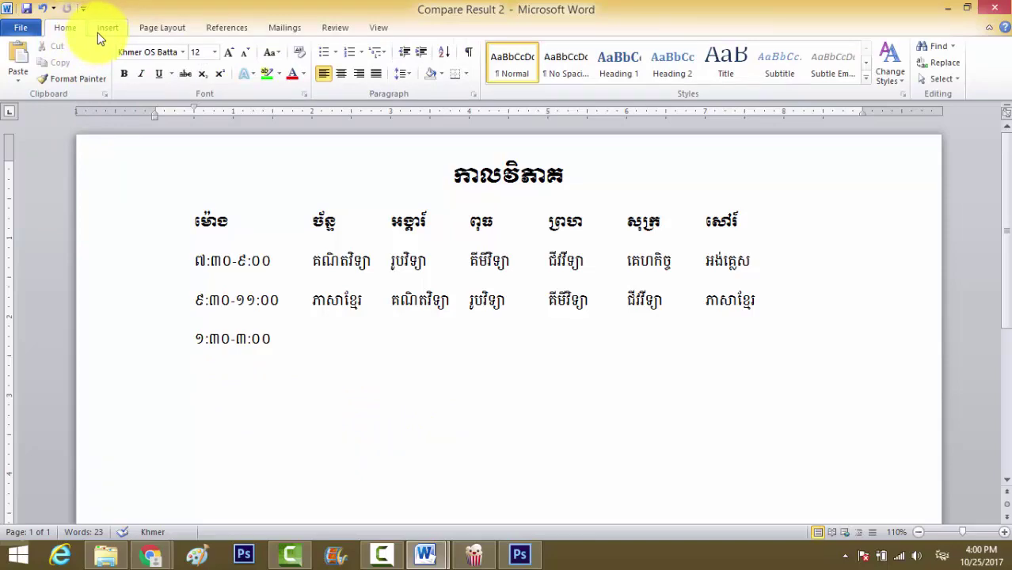
click(102, 32)
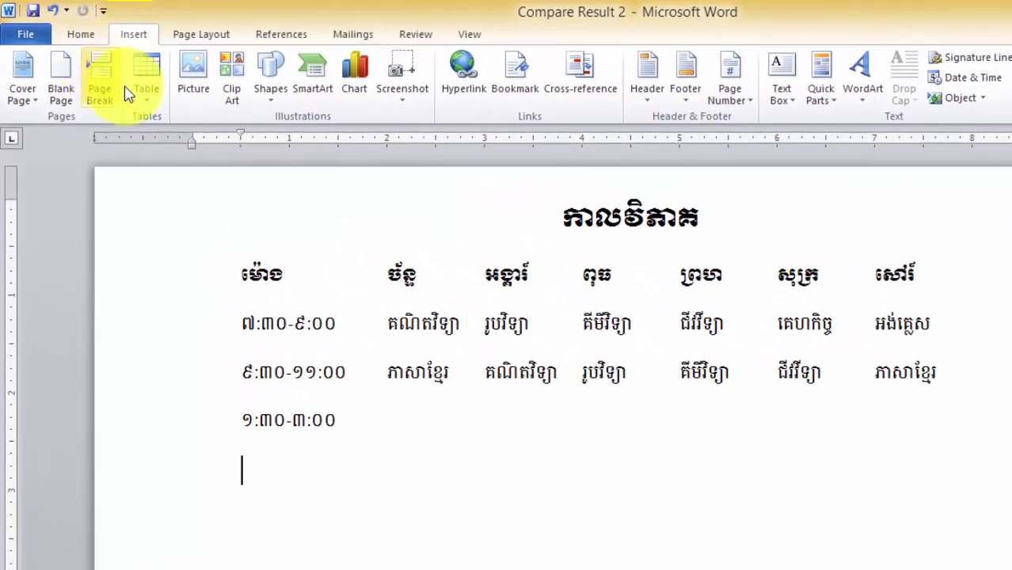
click(144, 101)
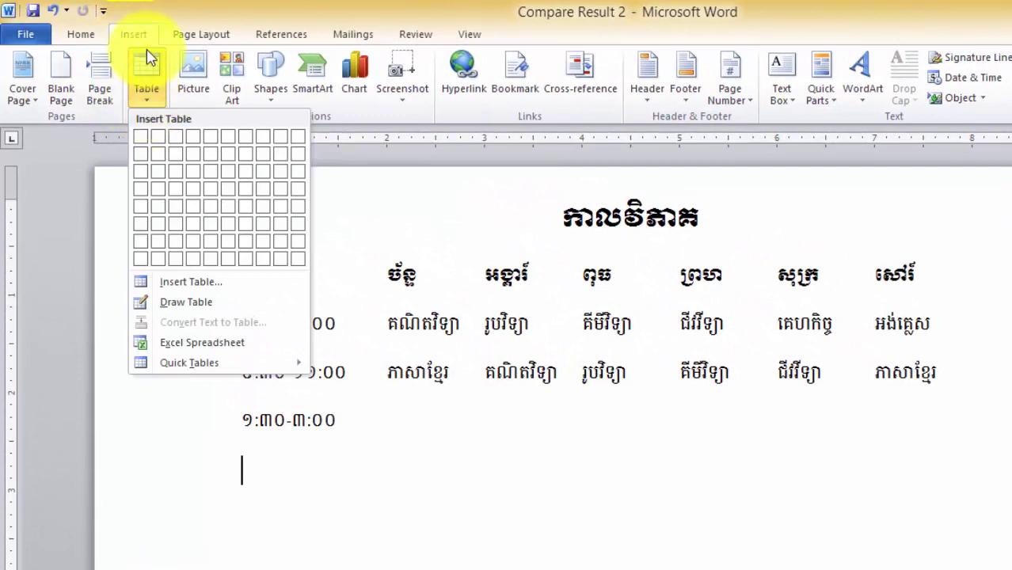
click(148, 67)
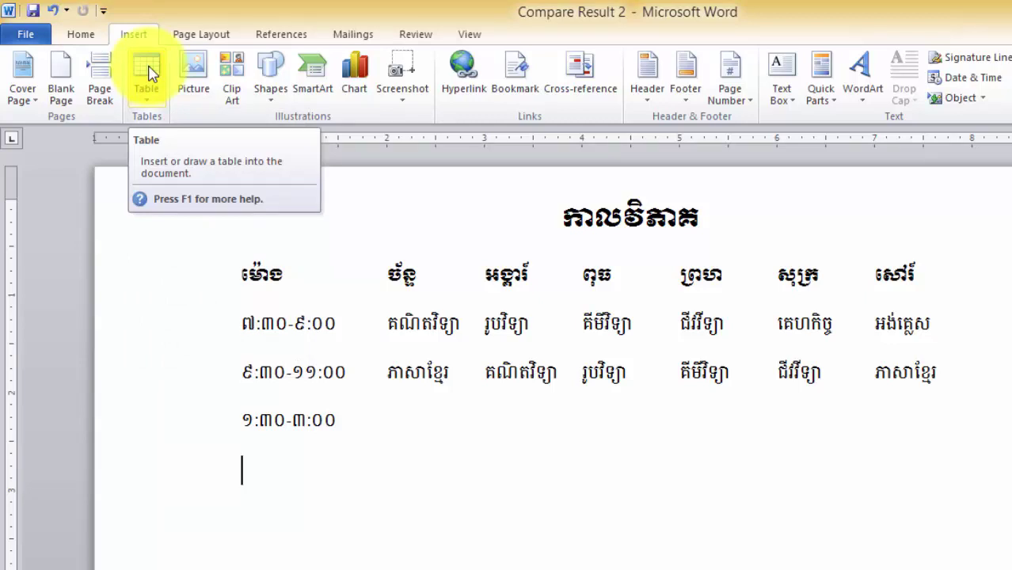
Insert an empty table with 7 columns and 4 rows using Insert Table
click(147, 87)
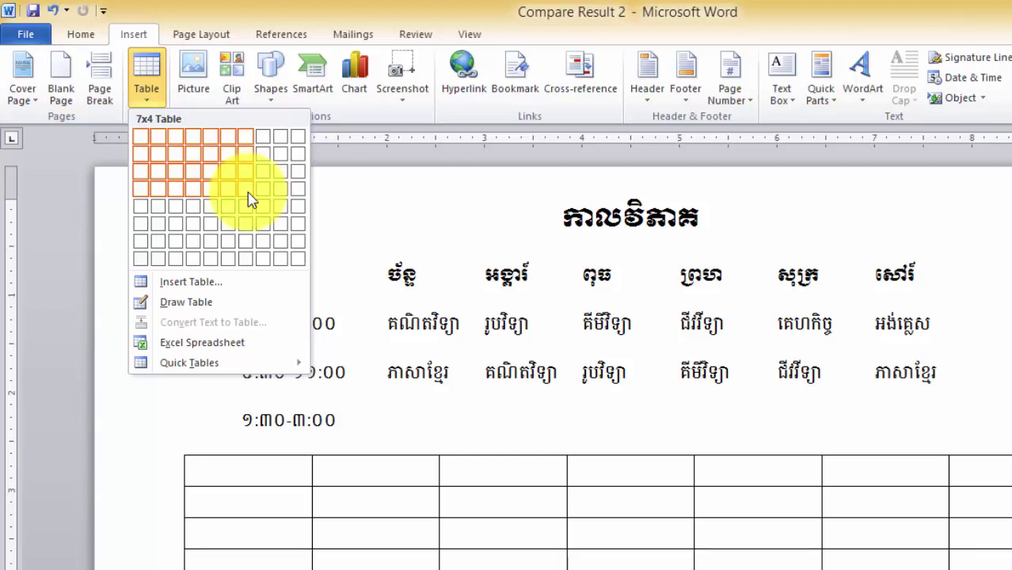
click(193, 287)
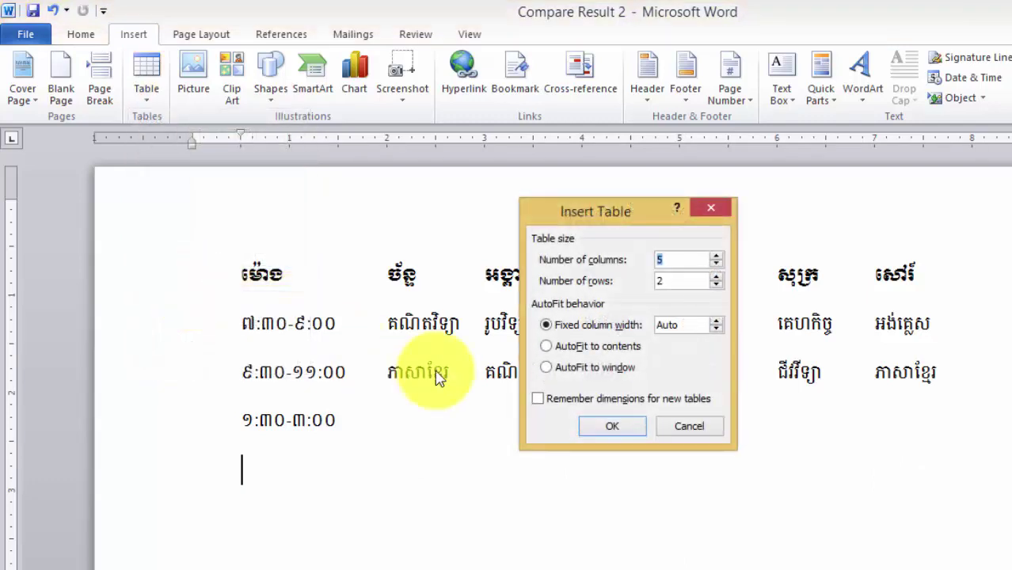
click(716, 256)
click(717, 257)
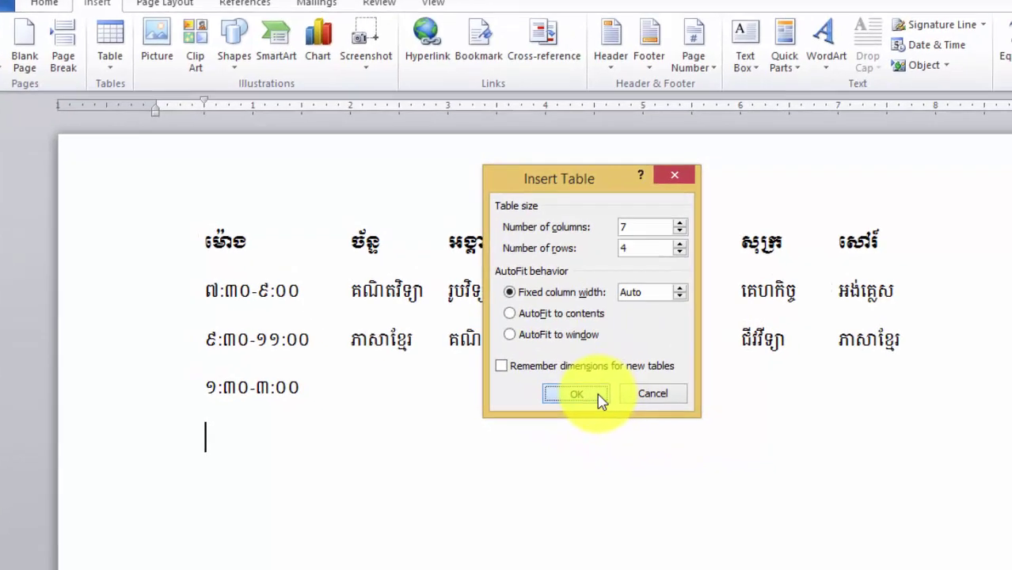
click(637, 432)
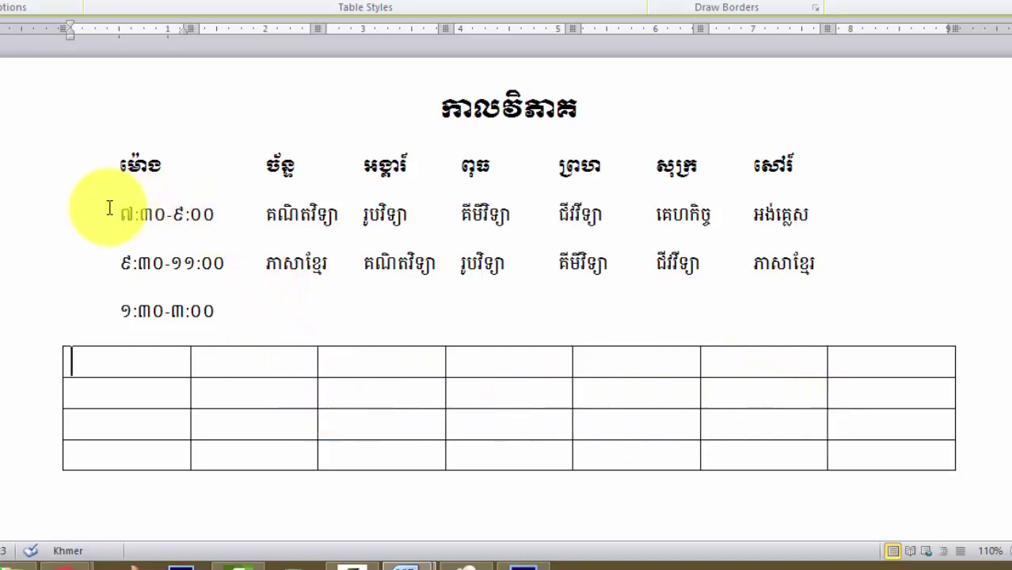
Select the day-name heading row and paste it into the table's first cell
drag(112, 167, 800, 167)
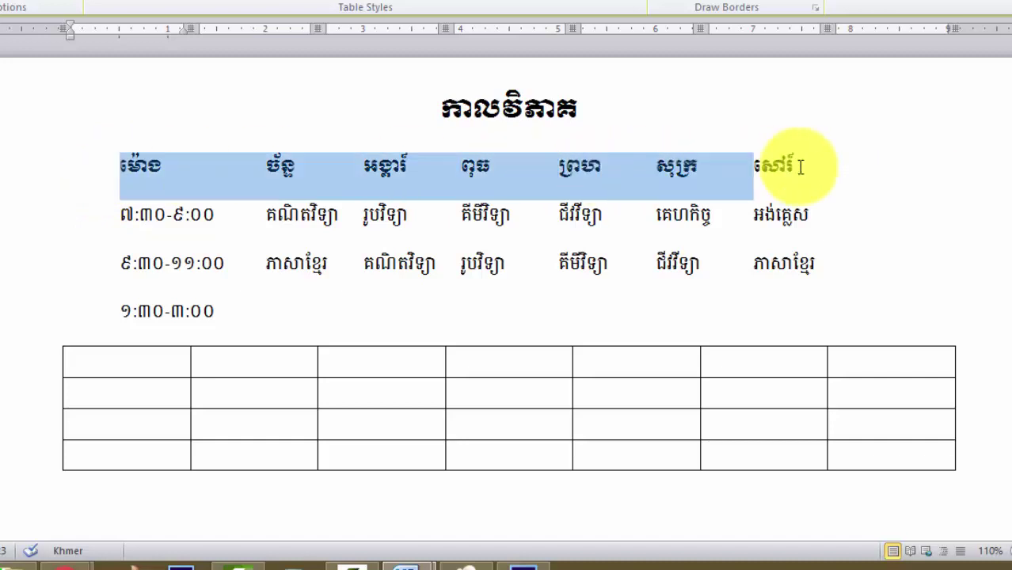
click(158, 362)
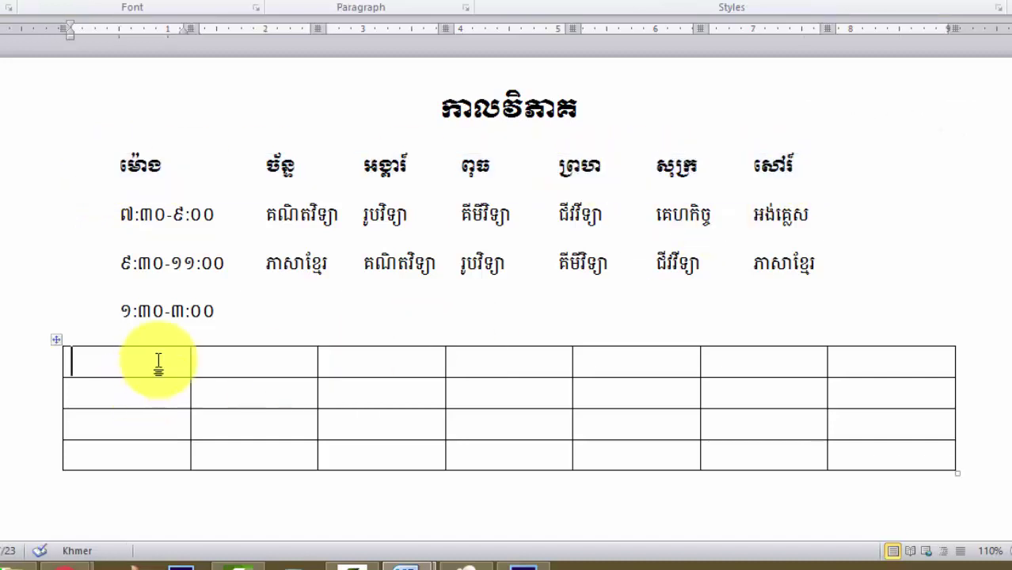
text(ម៉ោង)
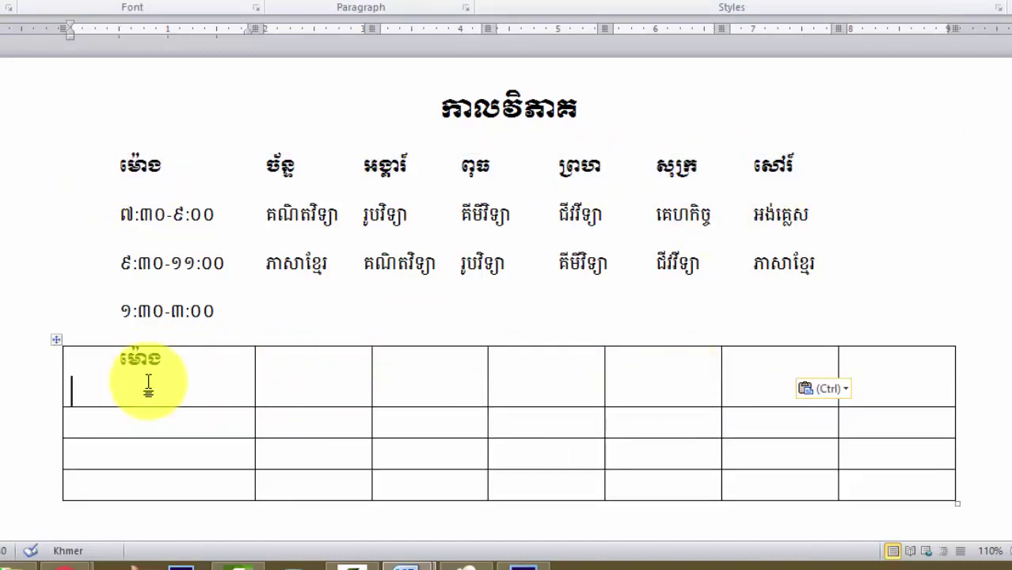
scroll(165, 383, down, 2)
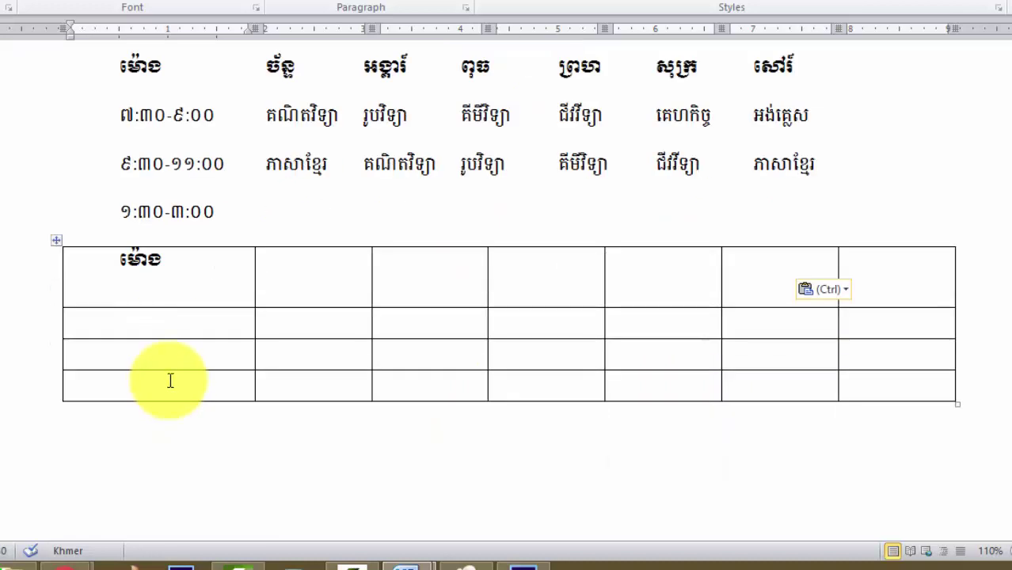
scroll(196, 303, up, 1)
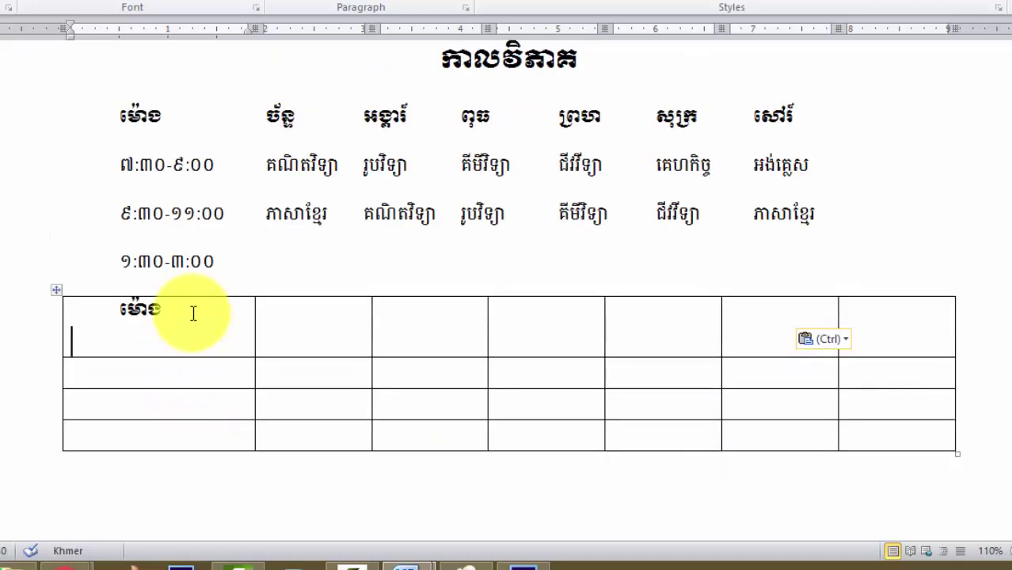
scroll(196, 315, up, 1)
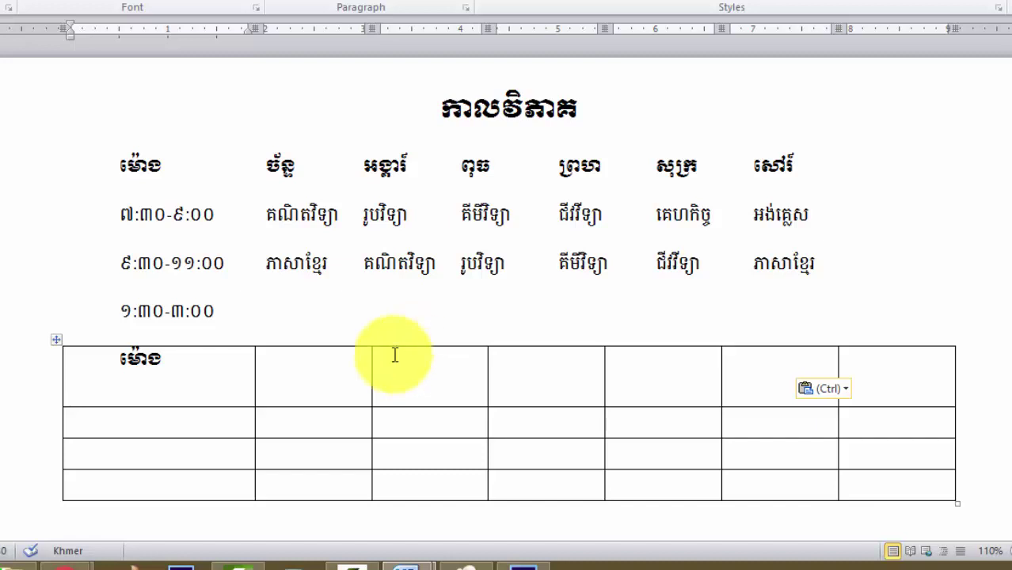
Undo the paste, then copy the heading ម៉ោង into the table's first cell
key(ctrl+z)
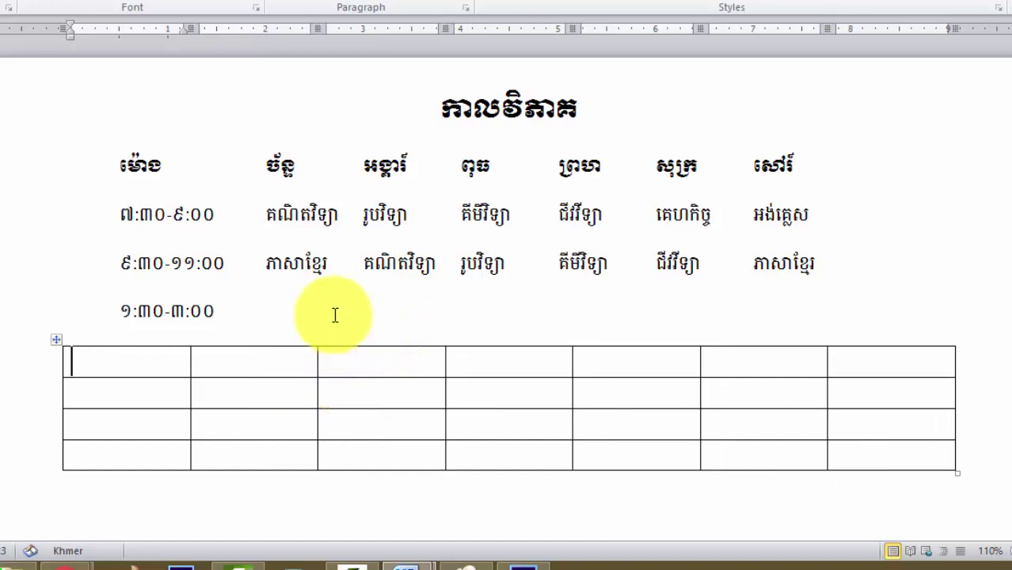
click(346, 311)
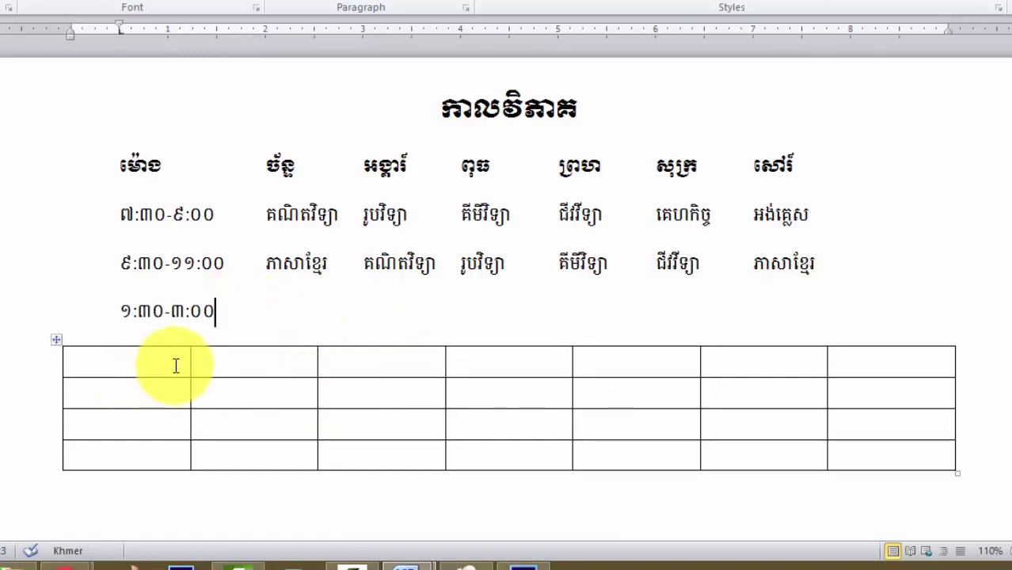
drag(174, 362, 874, 445)
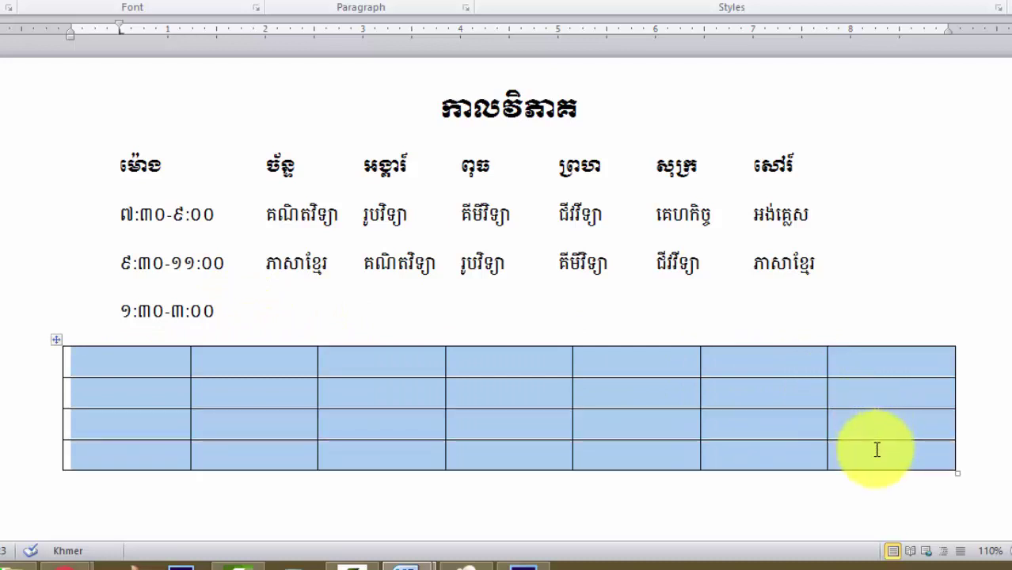
drag(114, 164, 170, 166)
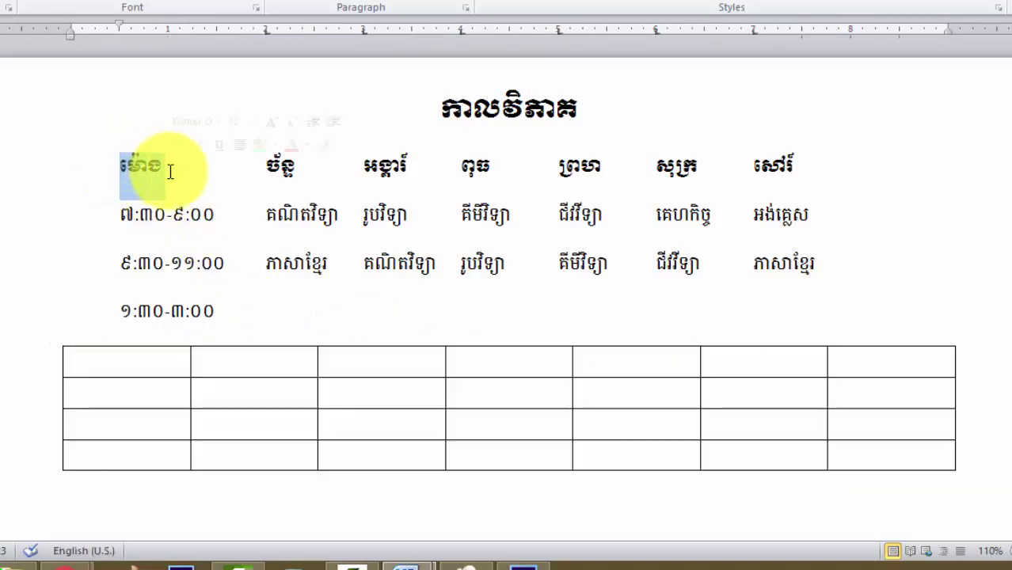
key(ctrl+c)
click(115, 366)
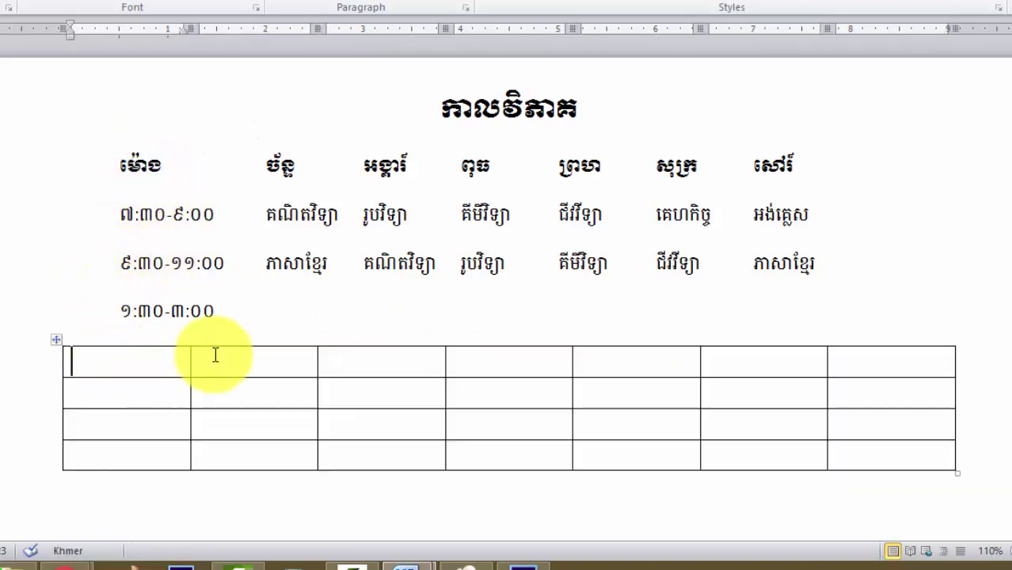
key(ctrl+v)
click(262, 357)
Copy the headings ច័ន្ទ and អង្គារ into the second and third table cells
drag(266, 165, 301, 166)
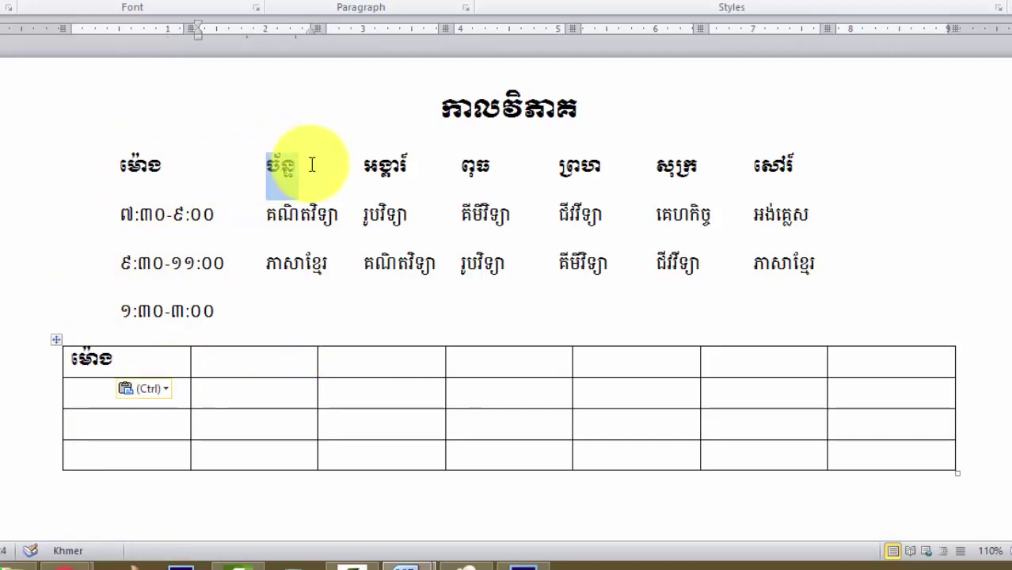
key(ctrl+c)
click(255, 361)
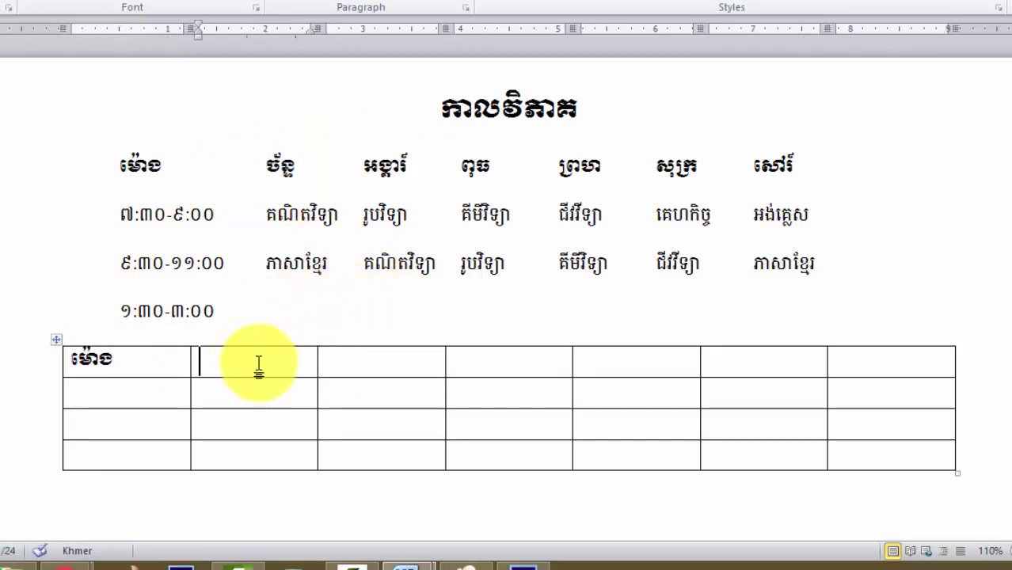
key(ctrl+v)
click(324, 361)
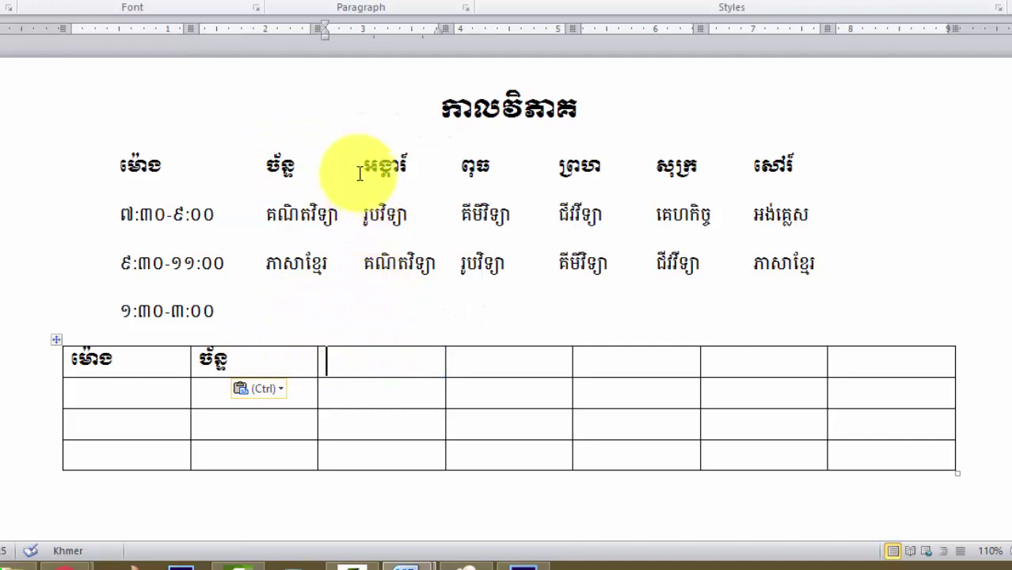
drag(364, 165, 407, 166)
key(ctrl+c)
click(366, 356)
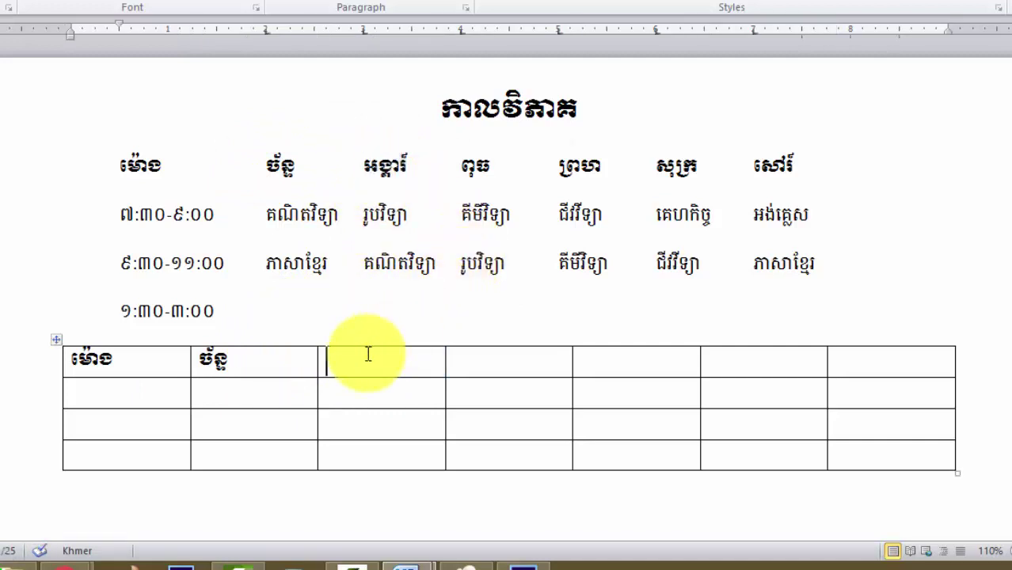
key(ctrl+v)
click(505, 357)
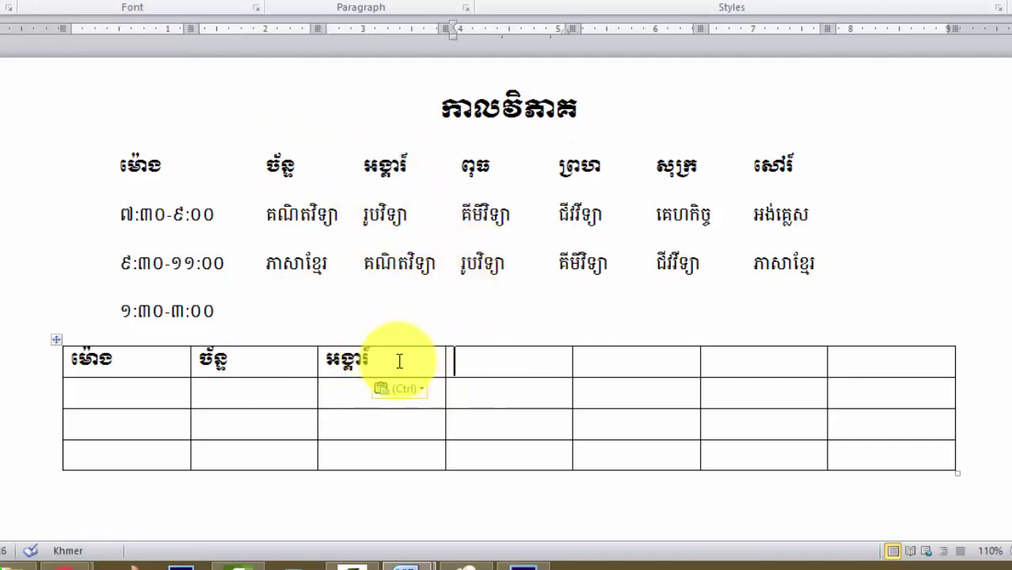
Select the three pasted header words in the table and delete them
drag(386, 359, 162, 367)
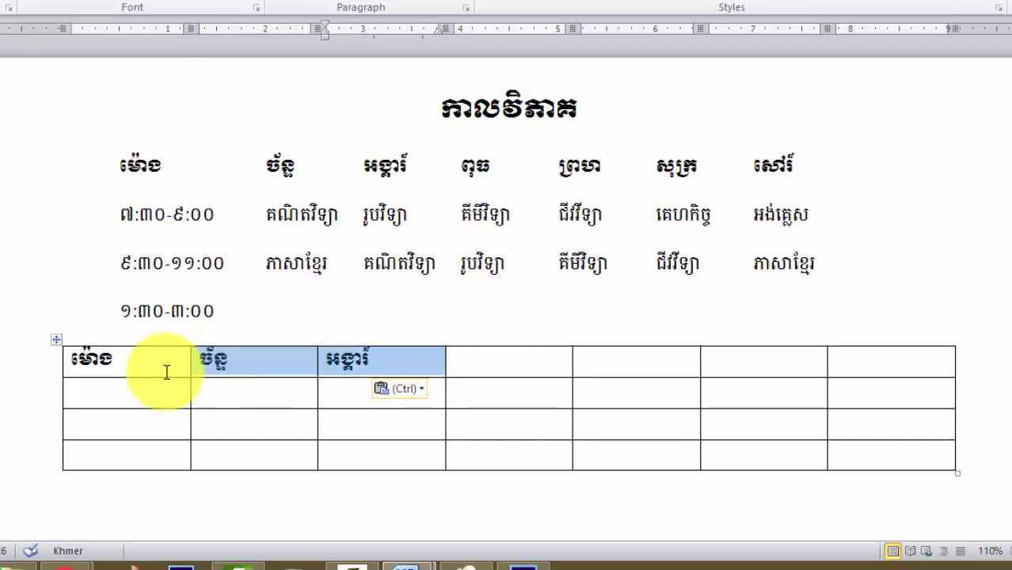
click(458, 344)
click(377, 317)
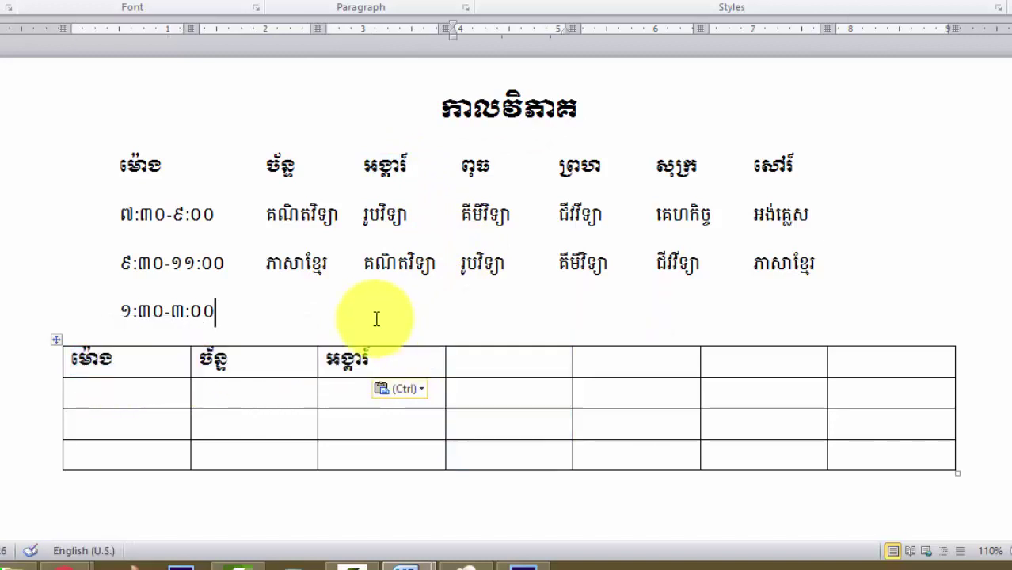
click(165, 356)
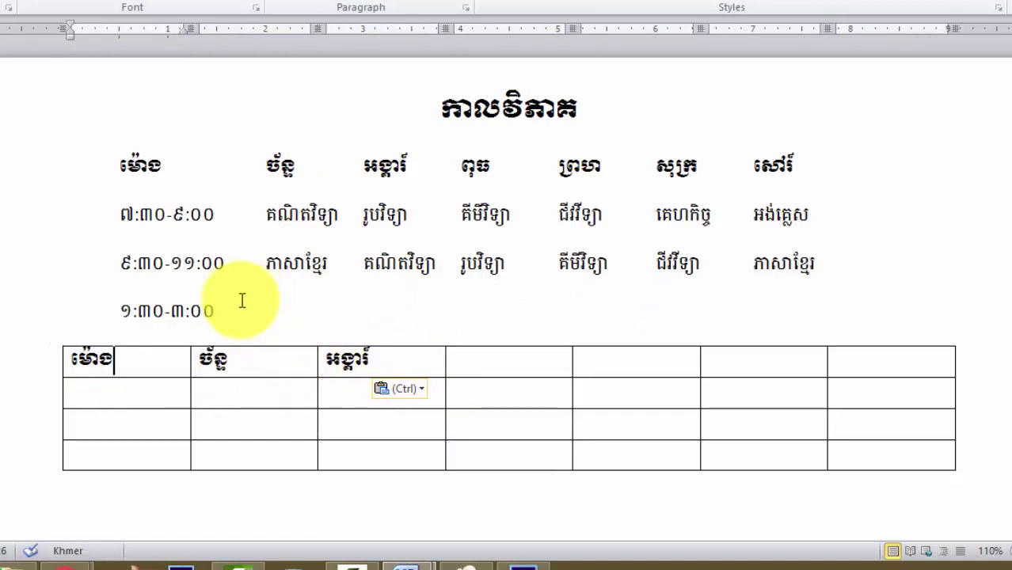
drag(220, 313, 129, 187)
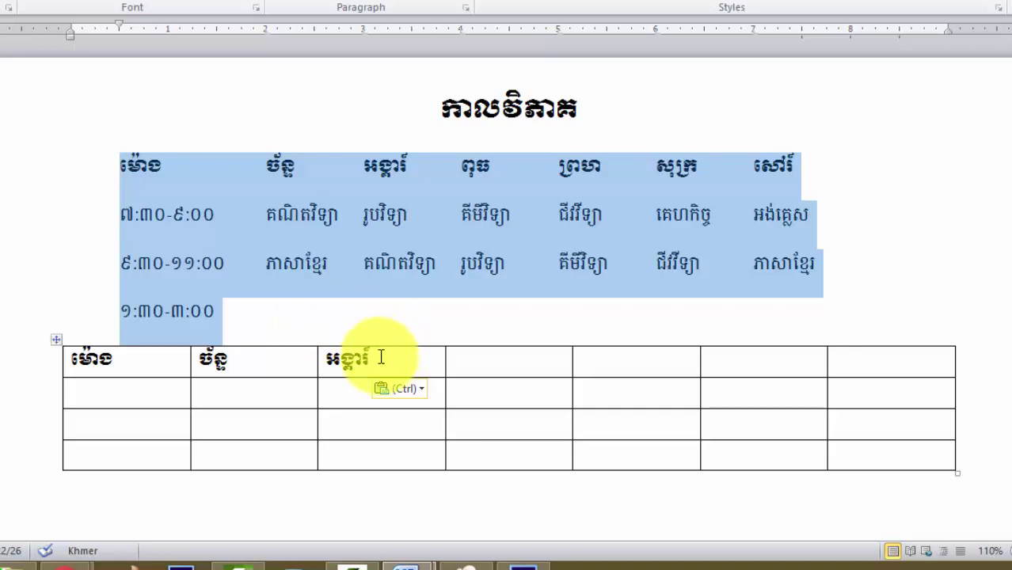
drag(381, 357, 46, 370)
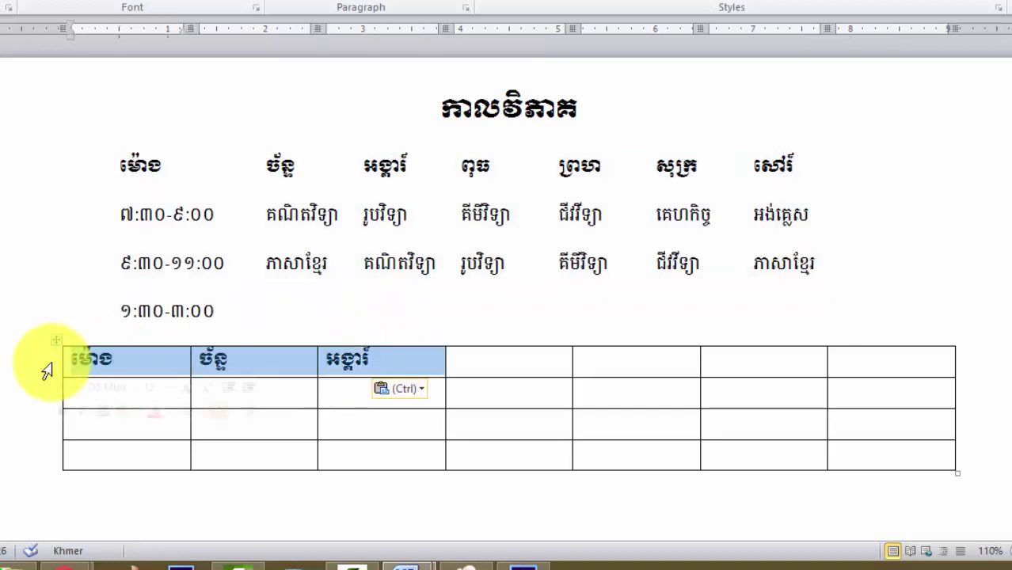
key(Delete)
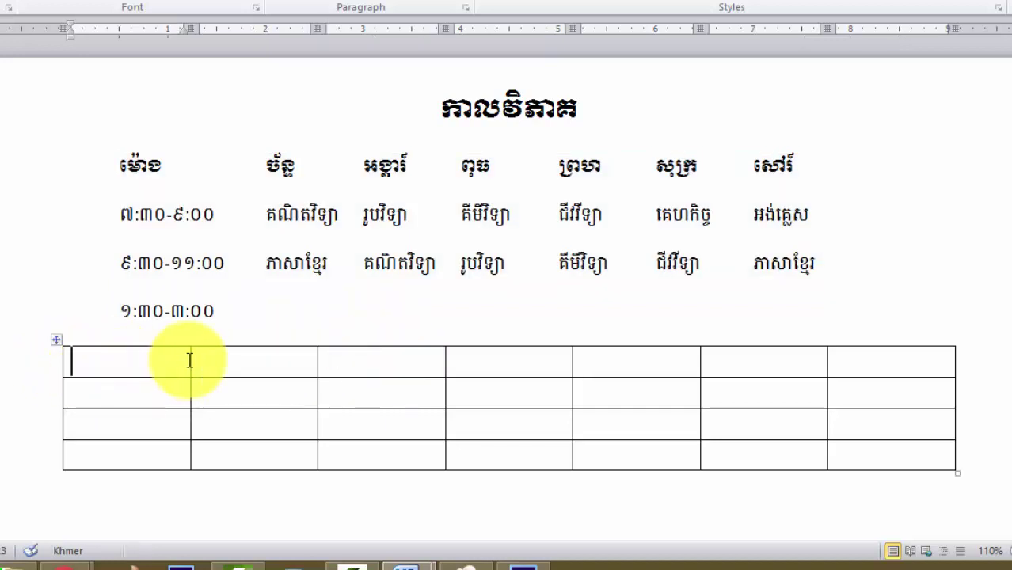
Add a new line below the timetable text reading 'វិធីទី ១'
click(222, 314)
key(Return)
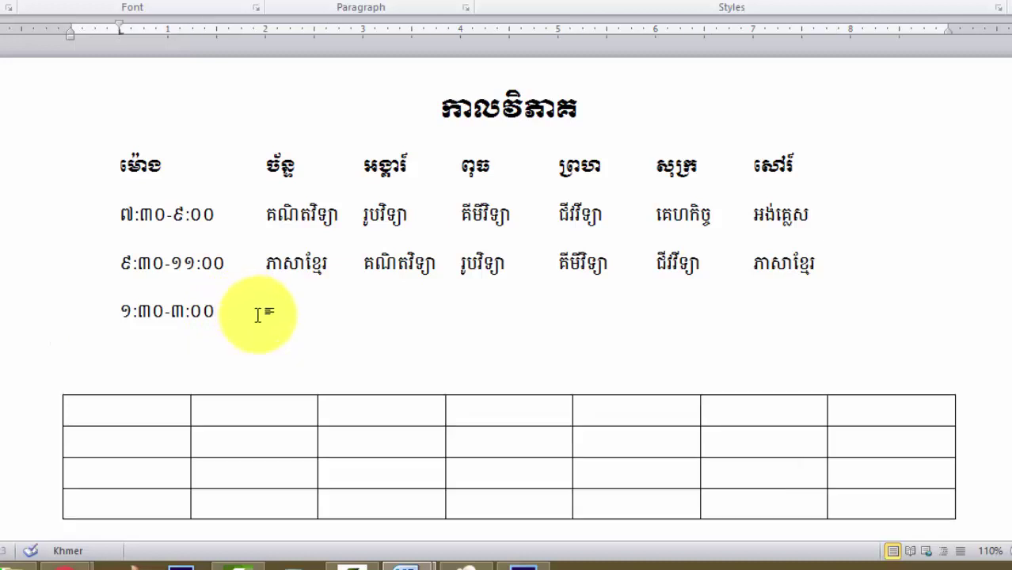
key(Return)
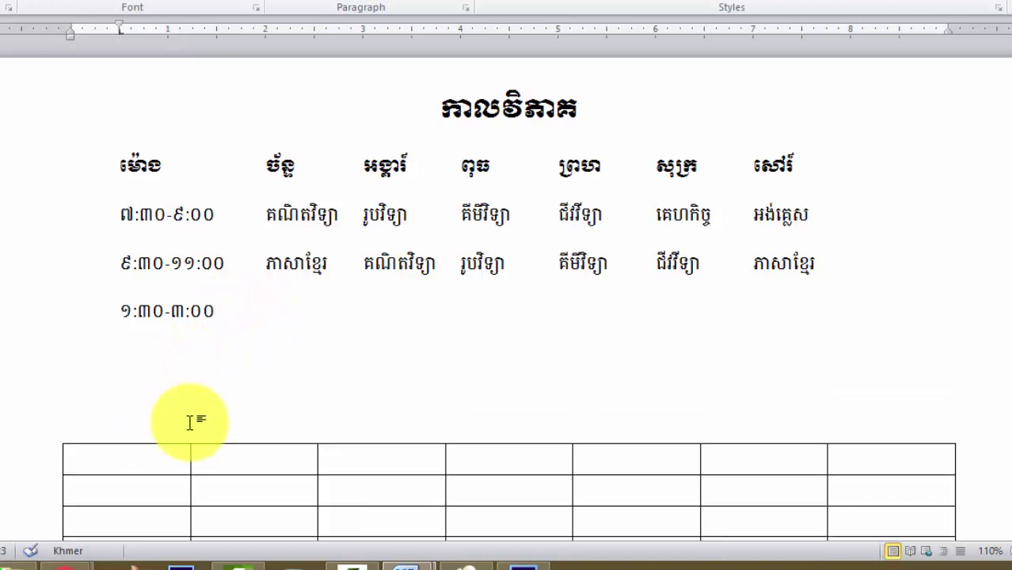
text(វី)
text(ទី ១)
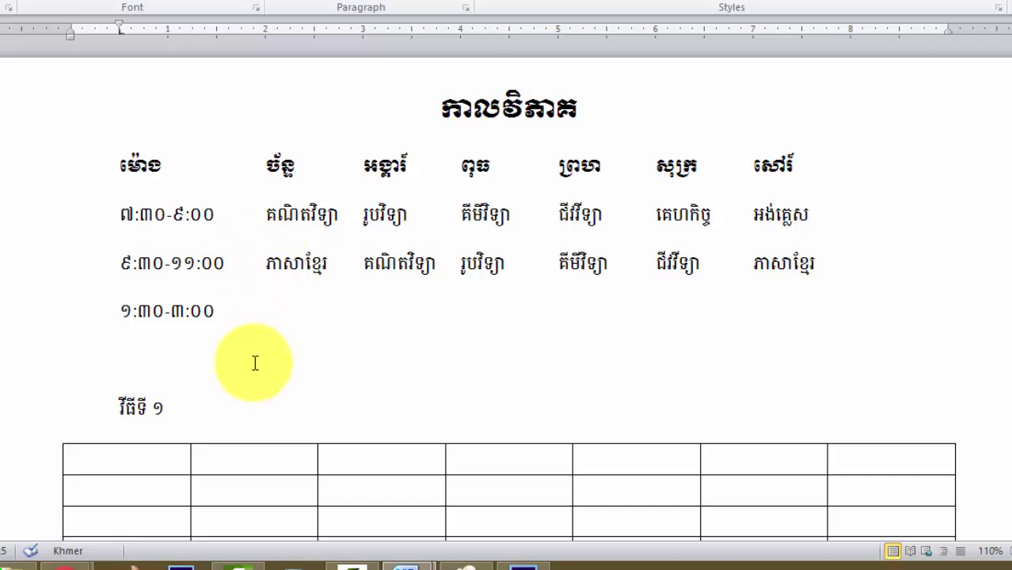
Check the tab separators between the timetable headings and Monday subject
drag(235, 309, 120, 179)
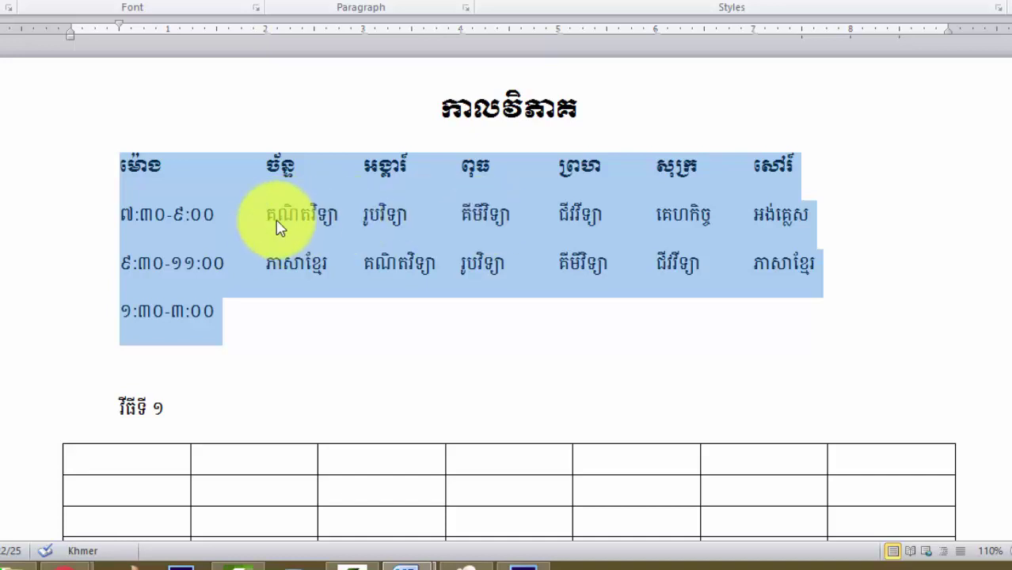
click(277, 226)
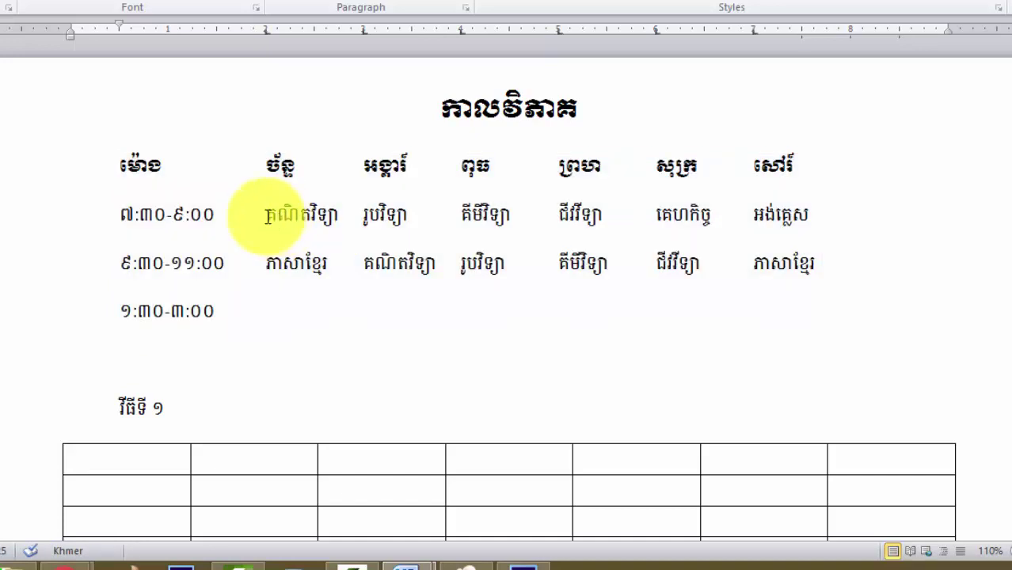
click(267, 215)
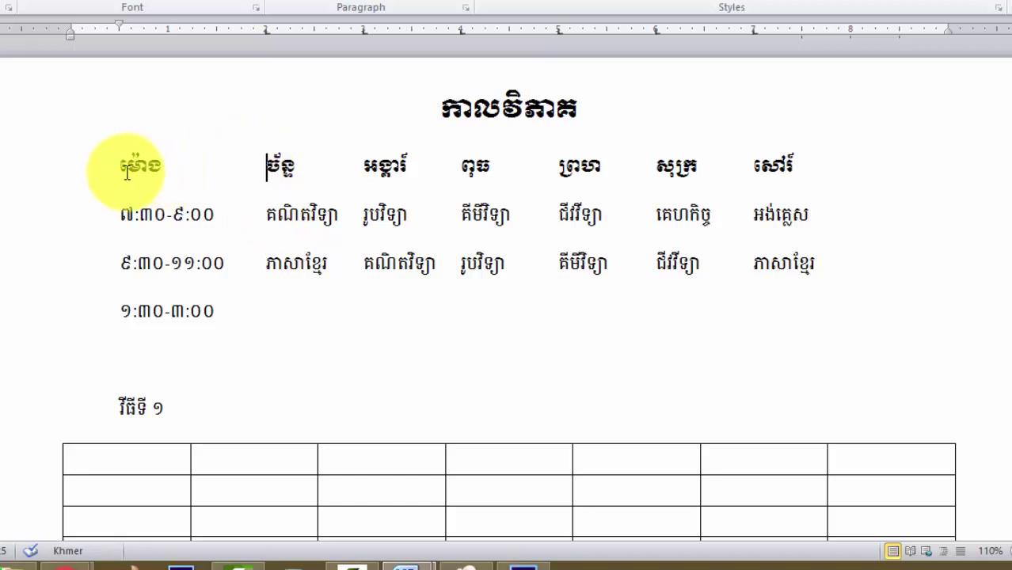
drag(120, 165, 149, 165)
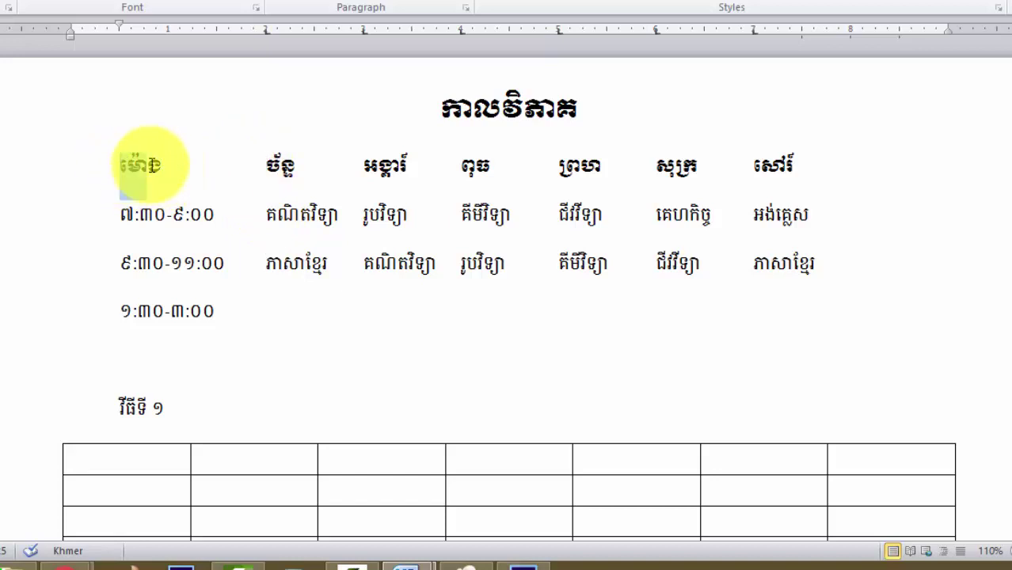
click(265, 165)
click(363, 165)
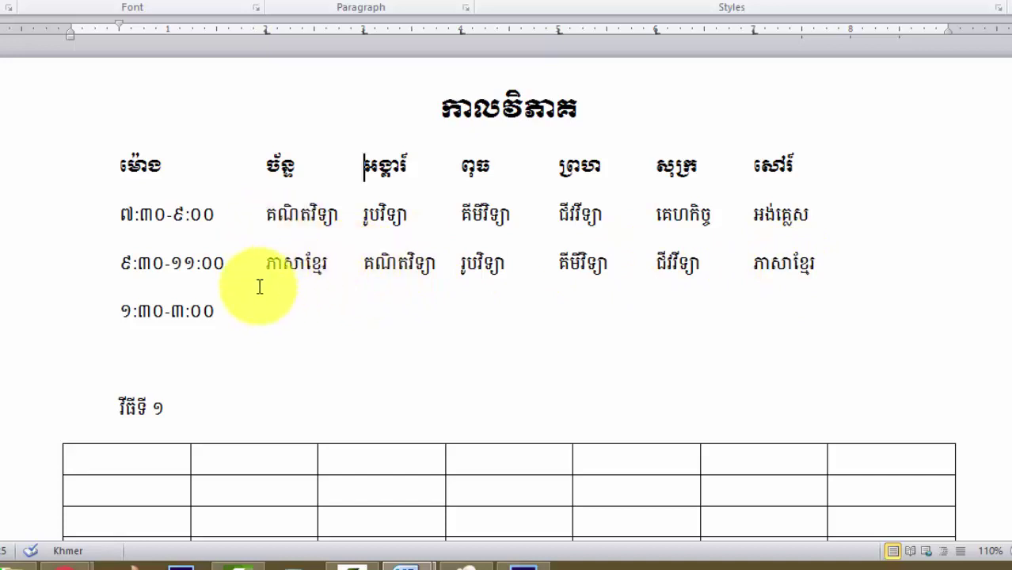
Convert the selected timetable text into a 7-column table, separating text at tabs
drag(216, 311, 90, 176)
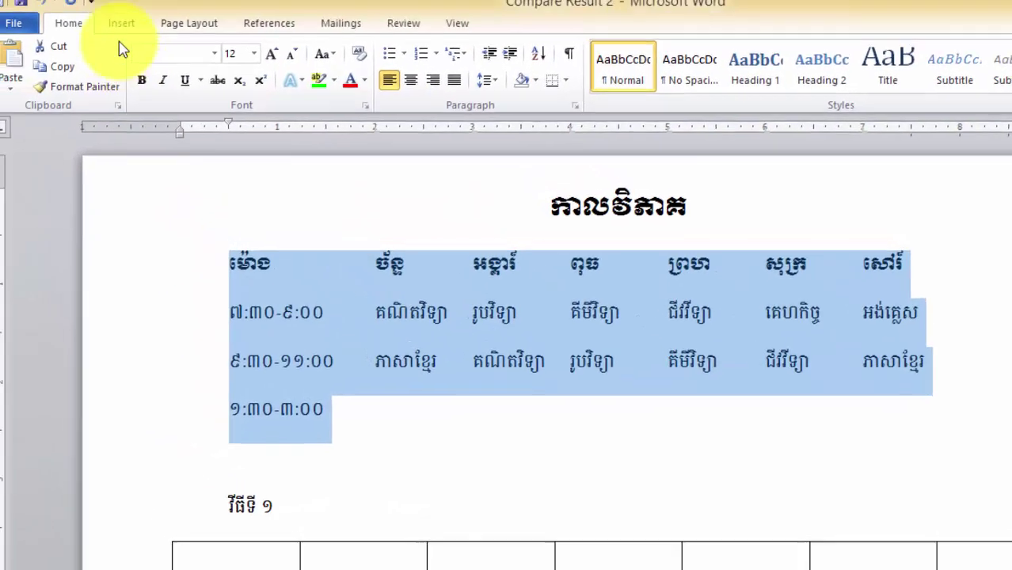
click(133, 35)
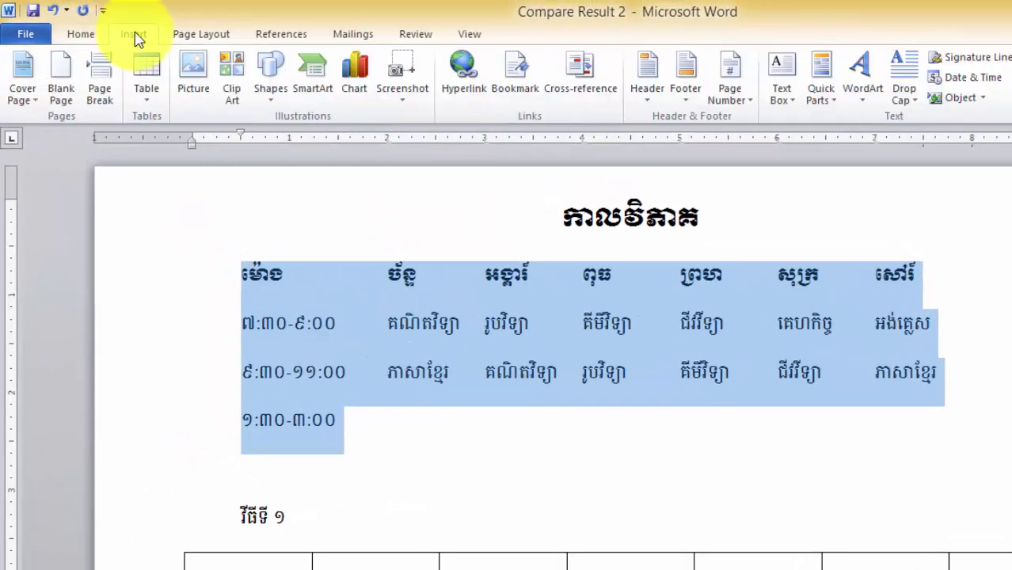
click(142, 93)
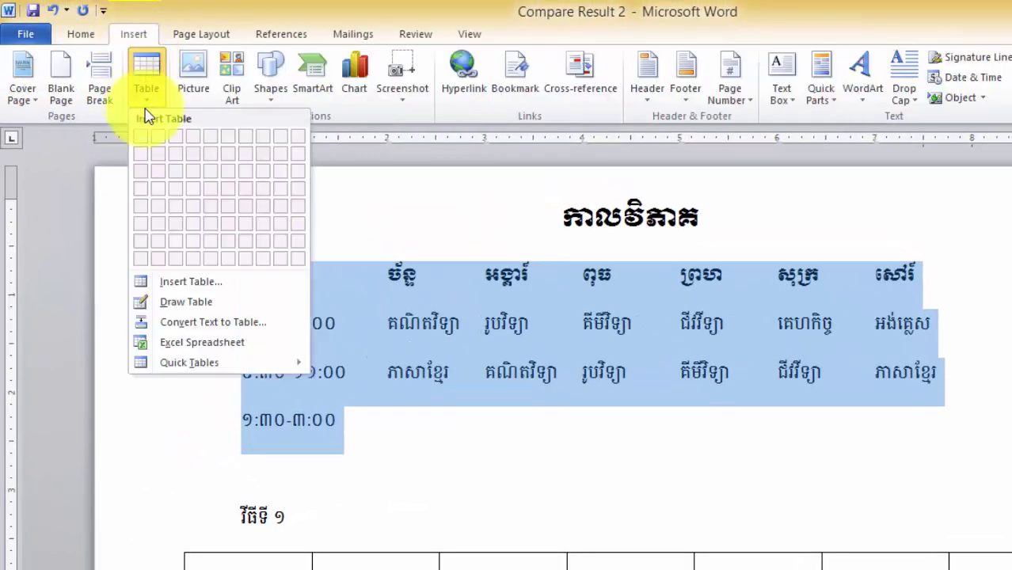
click(195, 322)
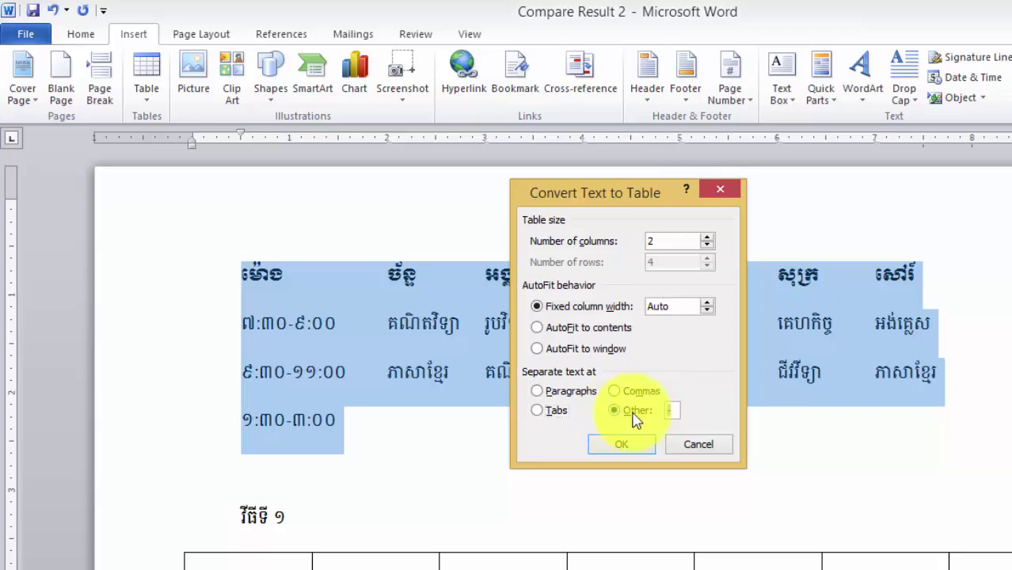
click(547, 410)
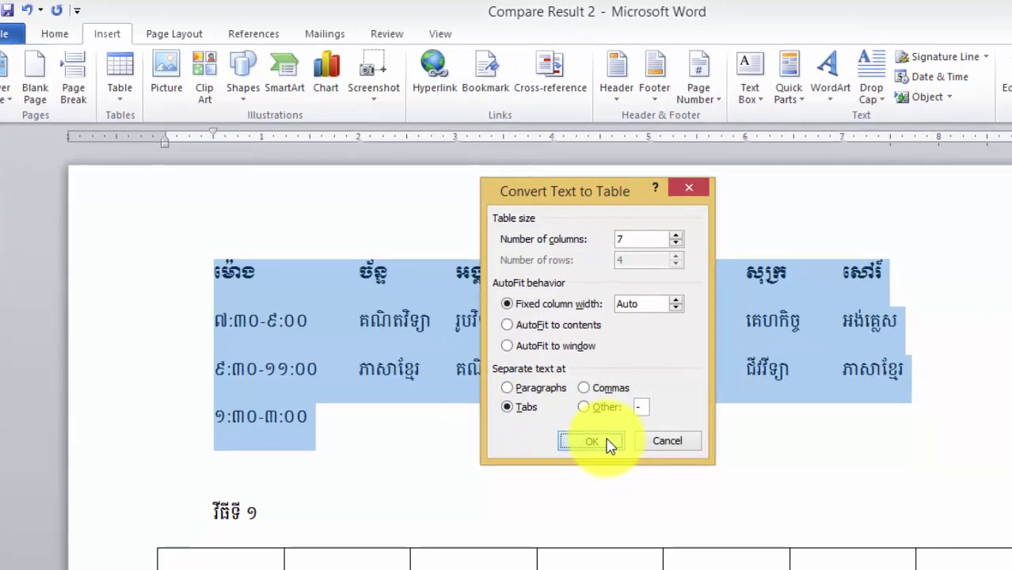
click(620, 444)
Select the new table and try the red, green and teal table styles, keeping teal
click(576, 361)
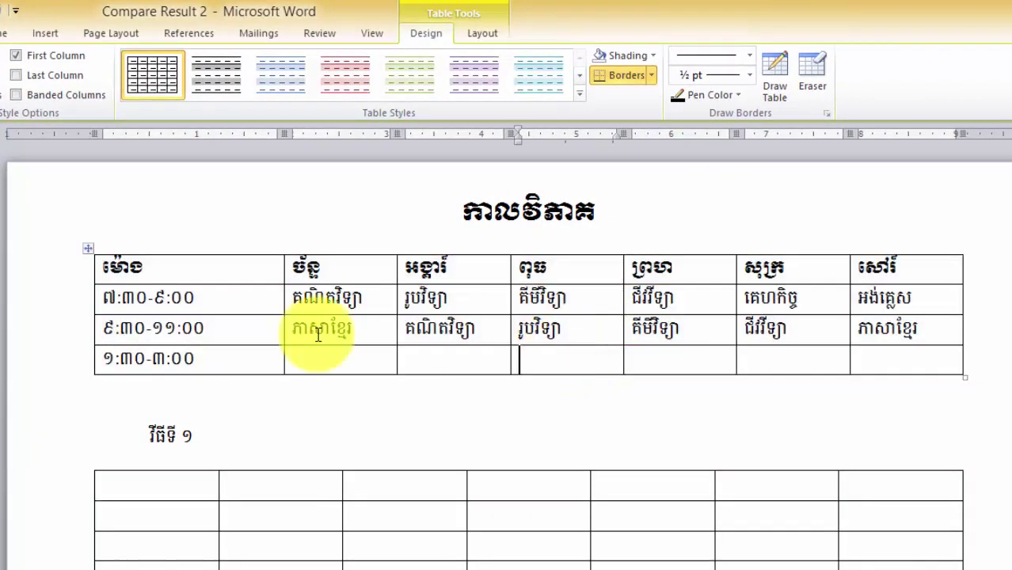
drag(321, 289, 556, 396)
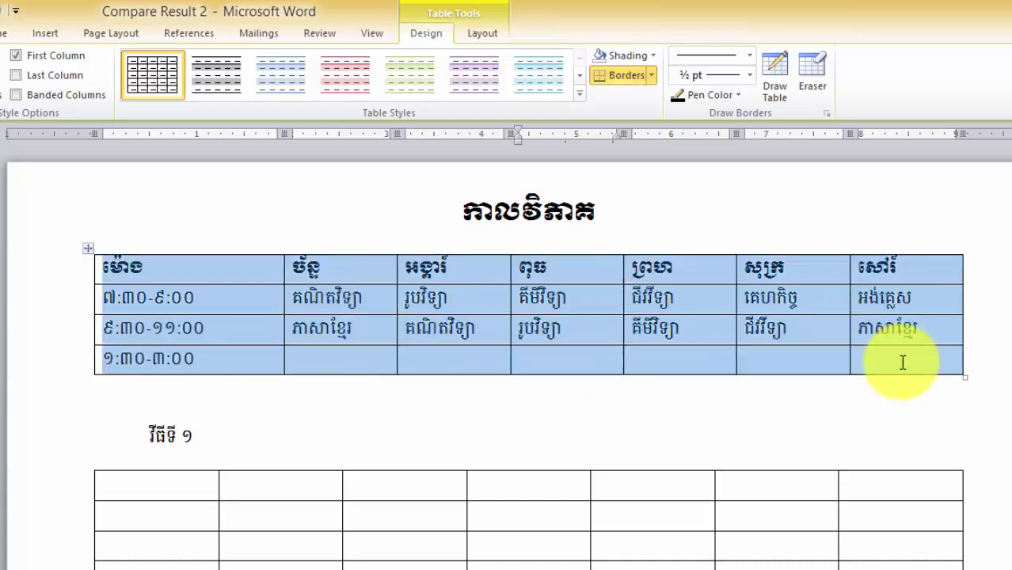
click(556, 396)
click(436, 358)
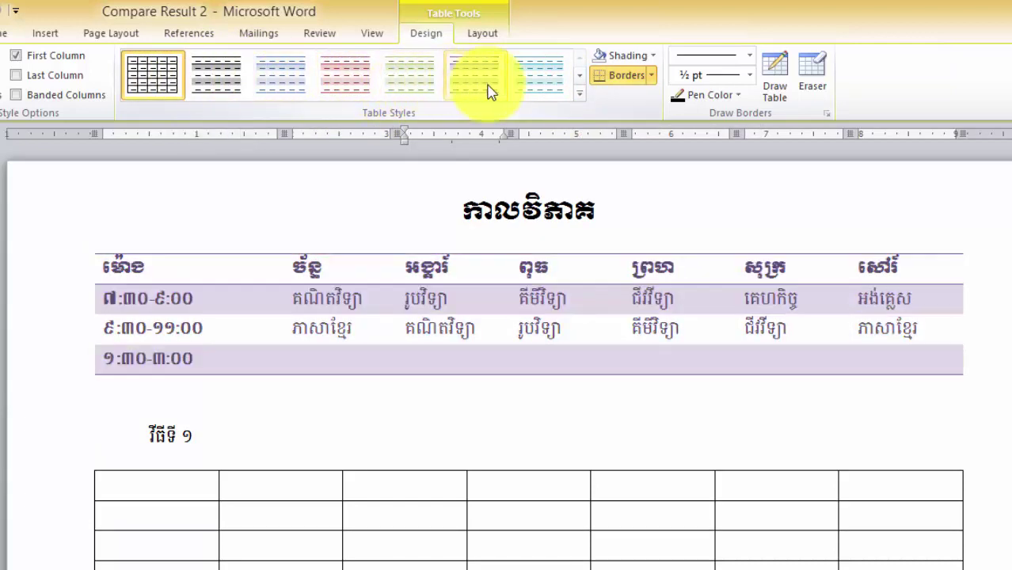
click(577, 96)
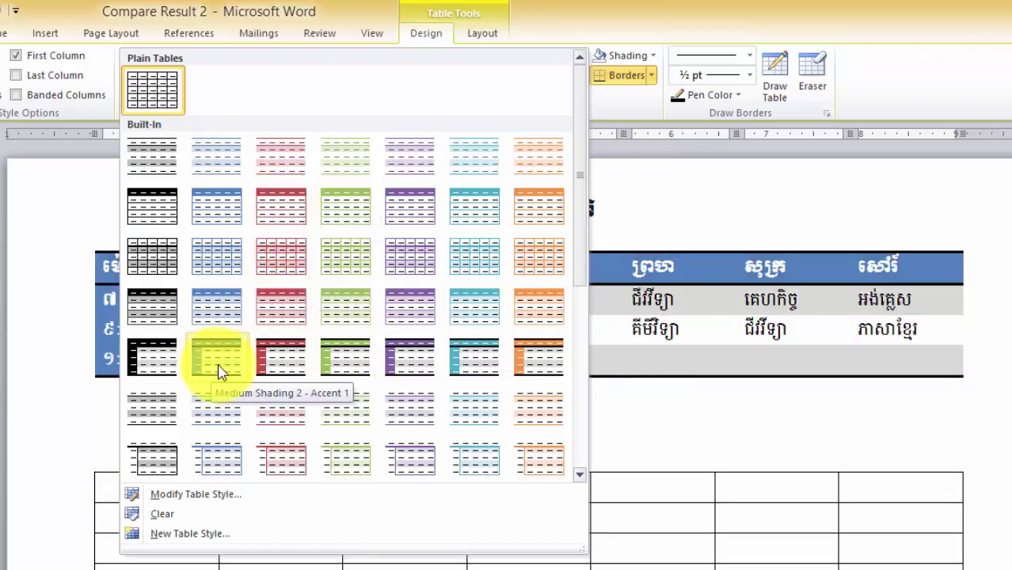
click(291, 368)
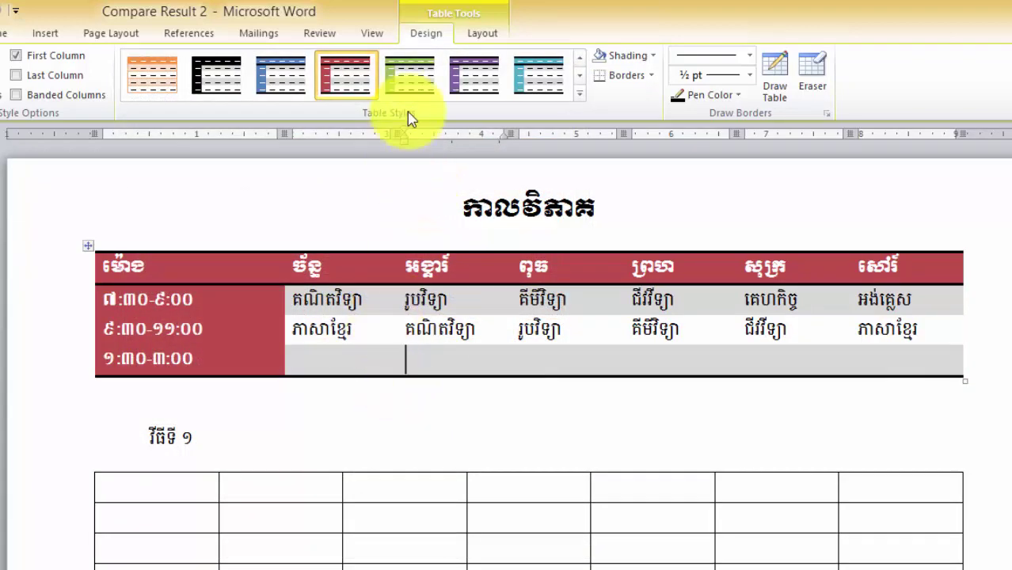
click(409, 75)
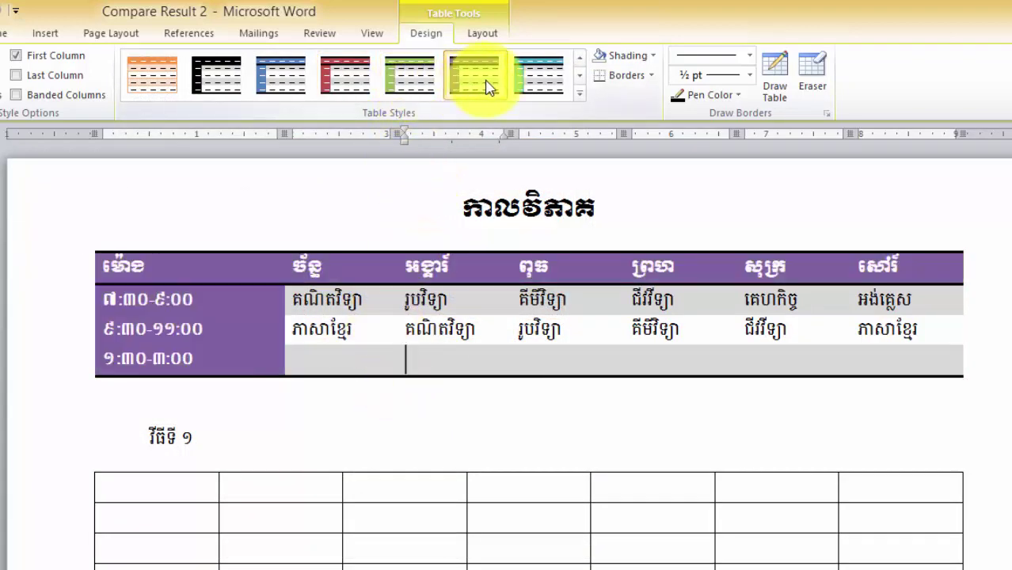
click(539, 89)
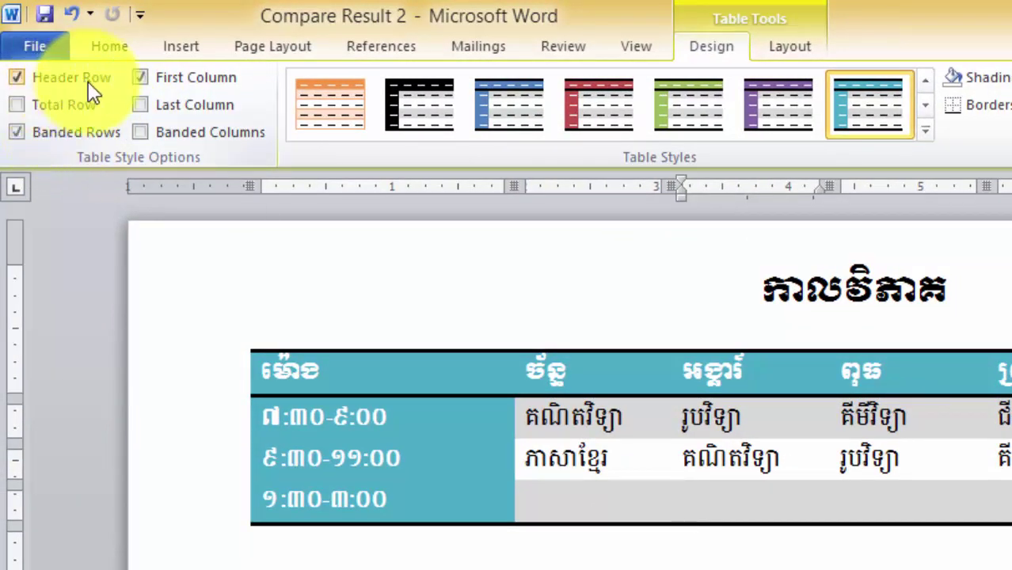
Toggle Header Row, Banded Rows and First Column off and on, then apply the orange table style
click(17, 78)
click(17, 78)
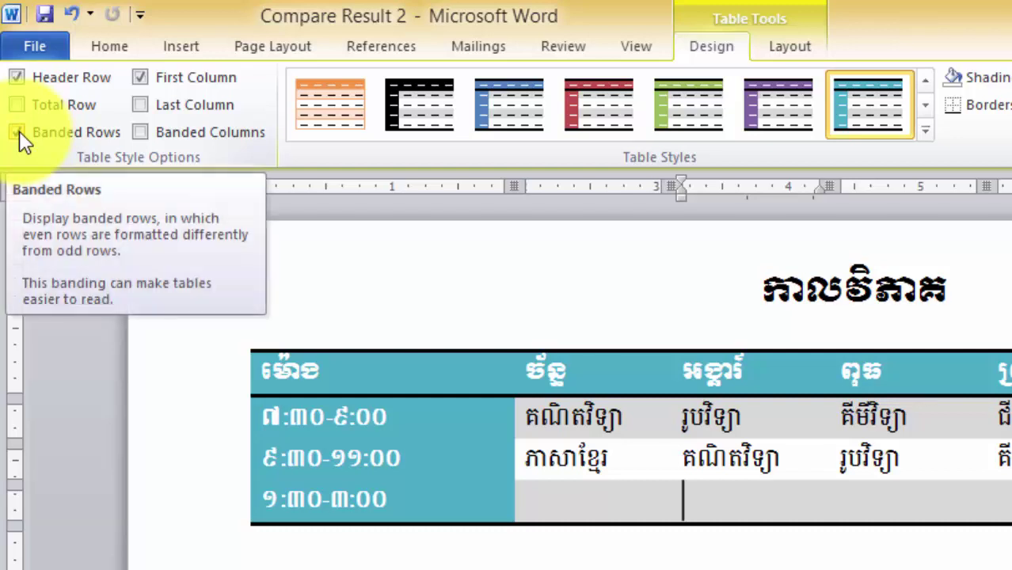
click(19, 133)
click(20, 133)
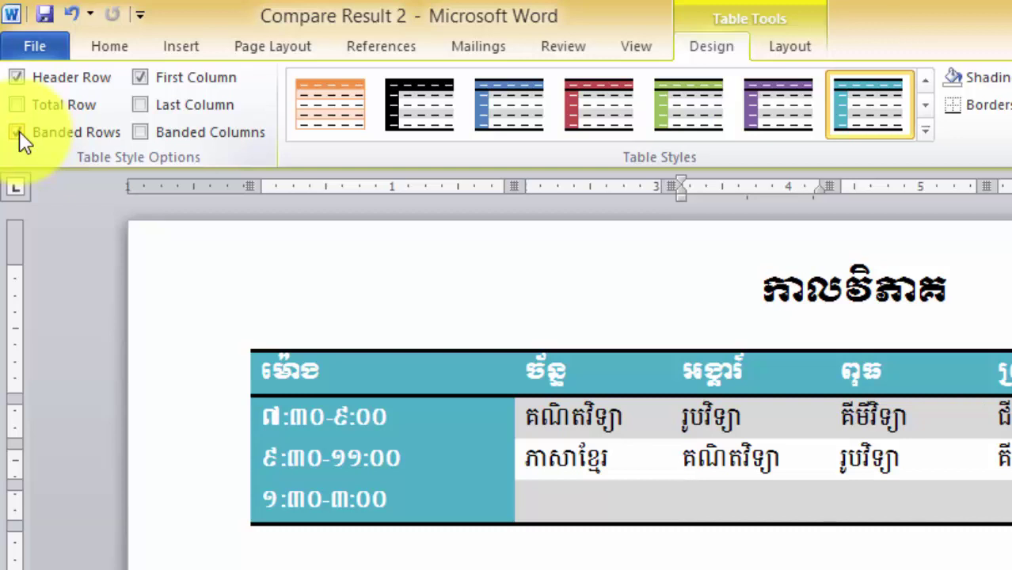
click(19, 132)
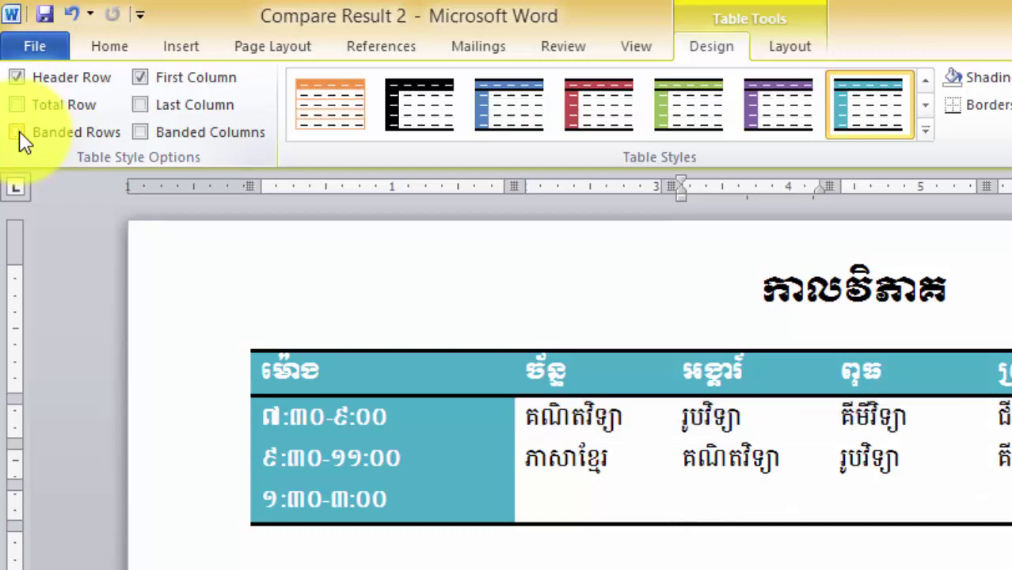
click(19, 132)
click(19, 132)
click(19, 131)
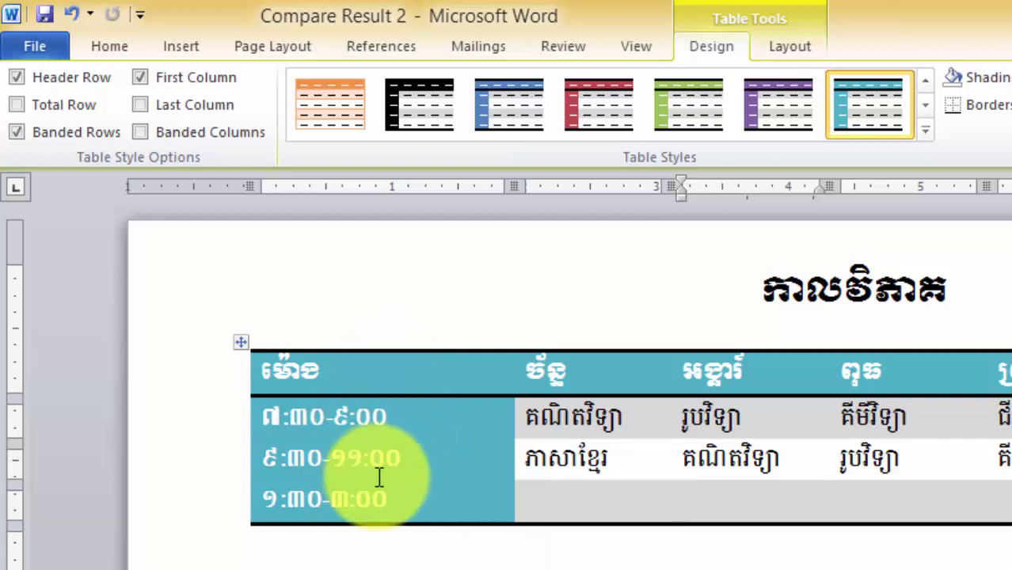
click(139, 76)
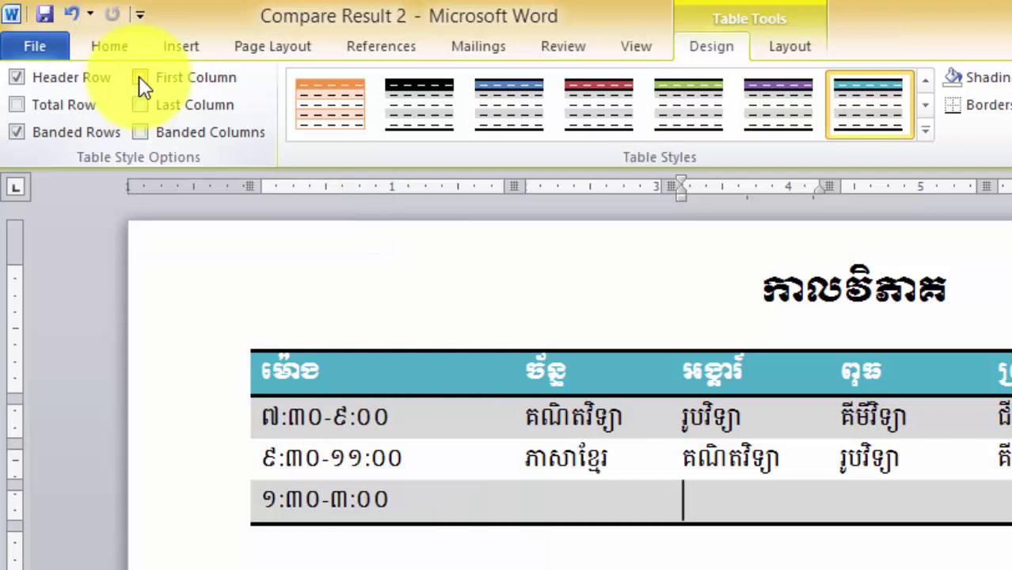
click(140, 79)
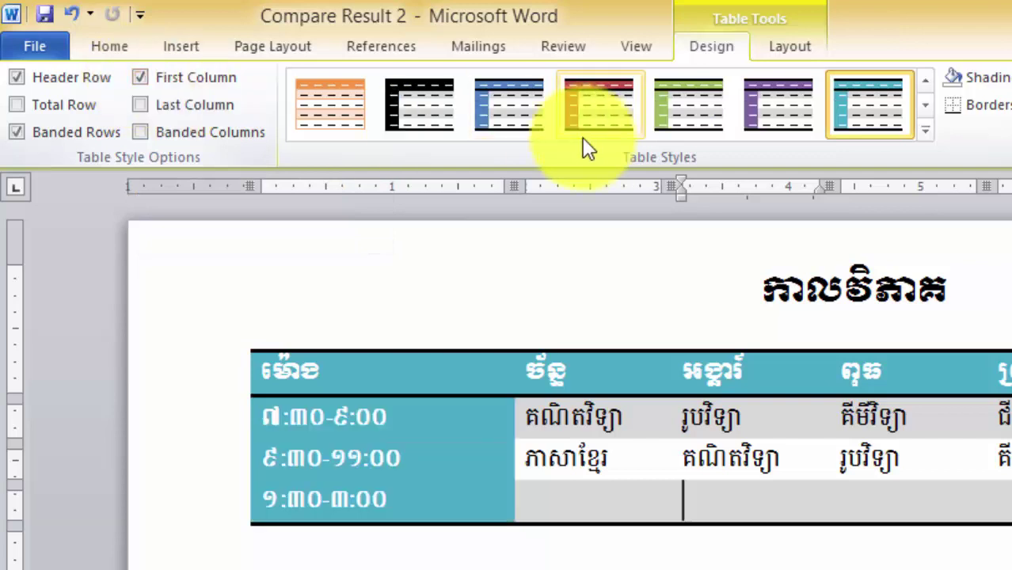
click(341, 104)
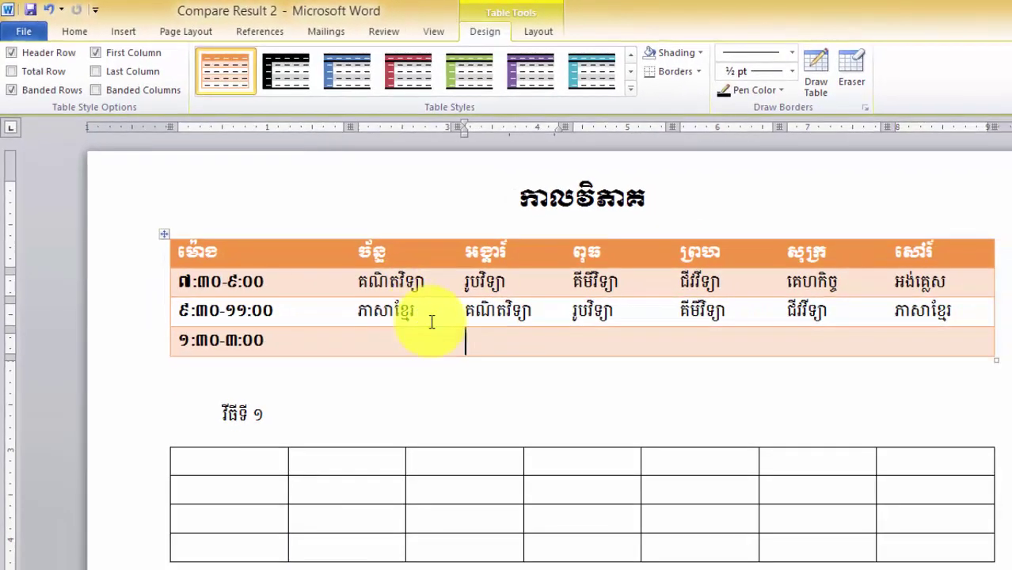
Resize the first column slightly and try the black table style
drag(348, 253, 352, 300)
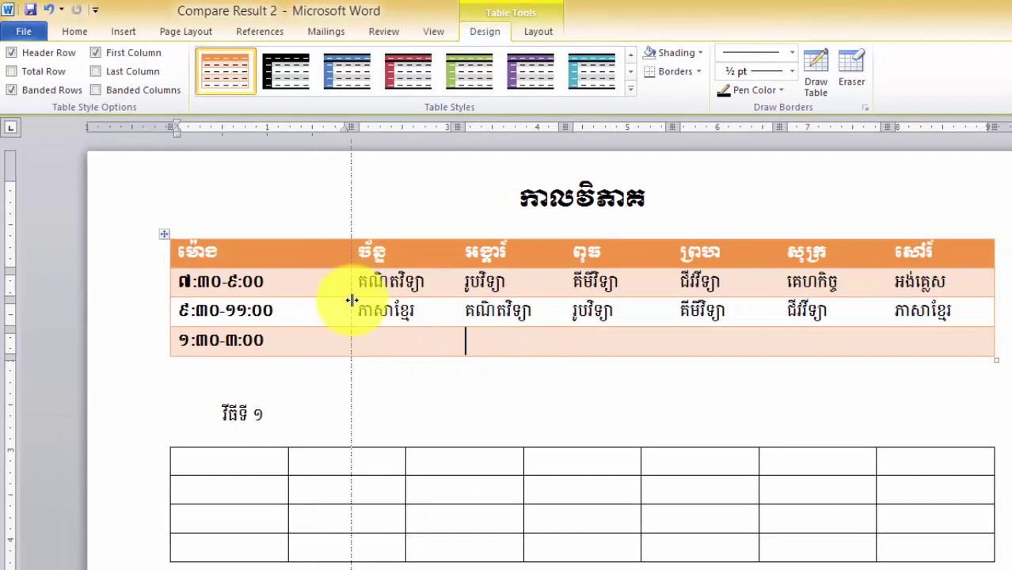
click(410, 269)
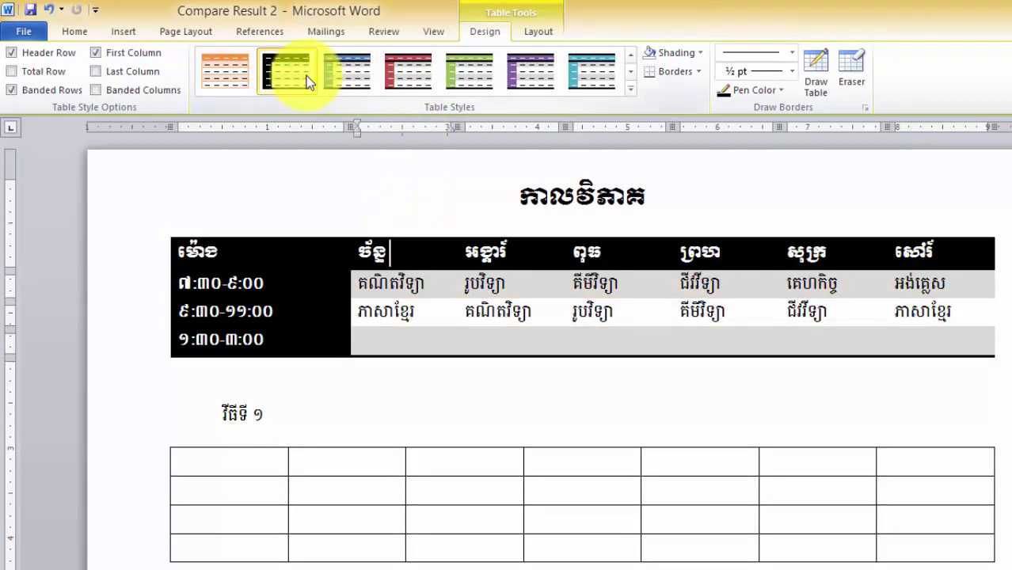
click(305, 77)
drag(384, 251, 397, 343)
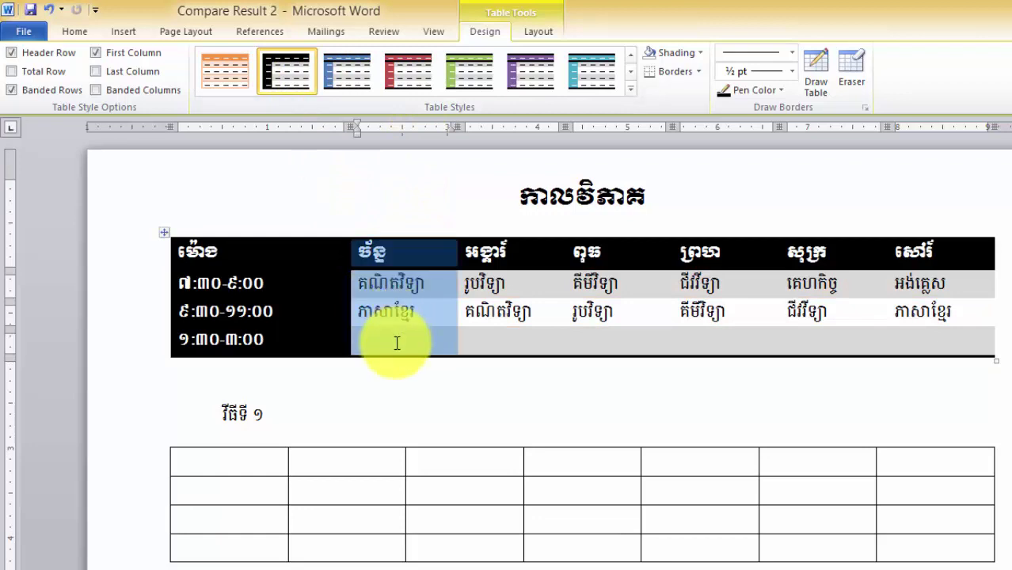
click(397, 348)
Apply the light red banded table style and select the Monday column's cells
click(631, 88)
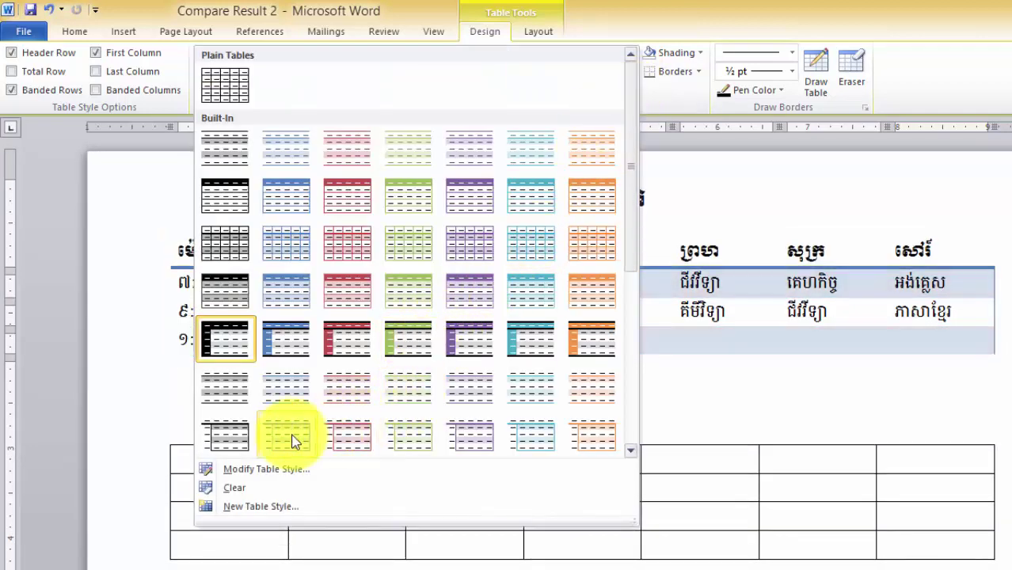
click(334, 433)
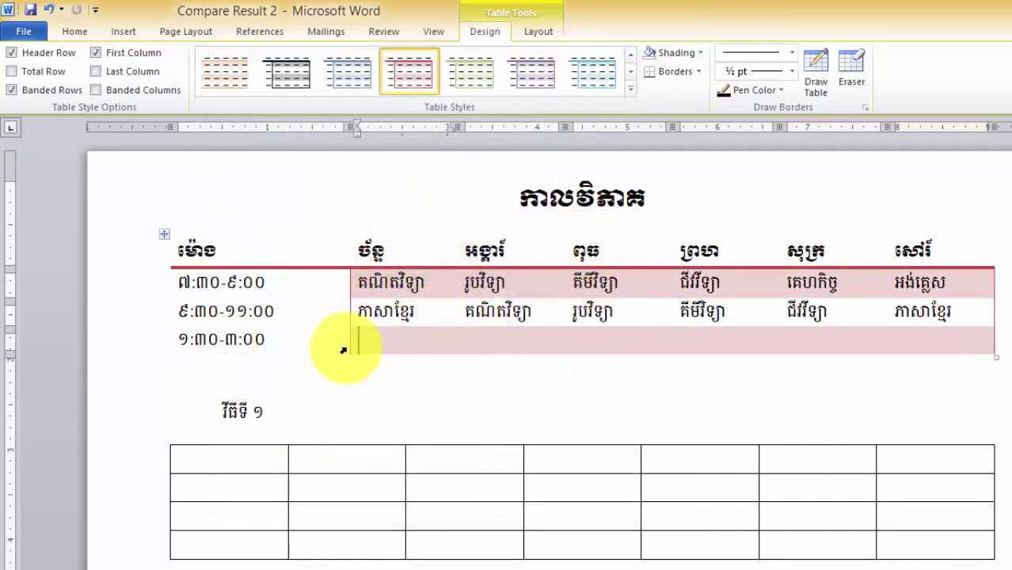
click(335, 364)
drag(402, 241, 402, 351)
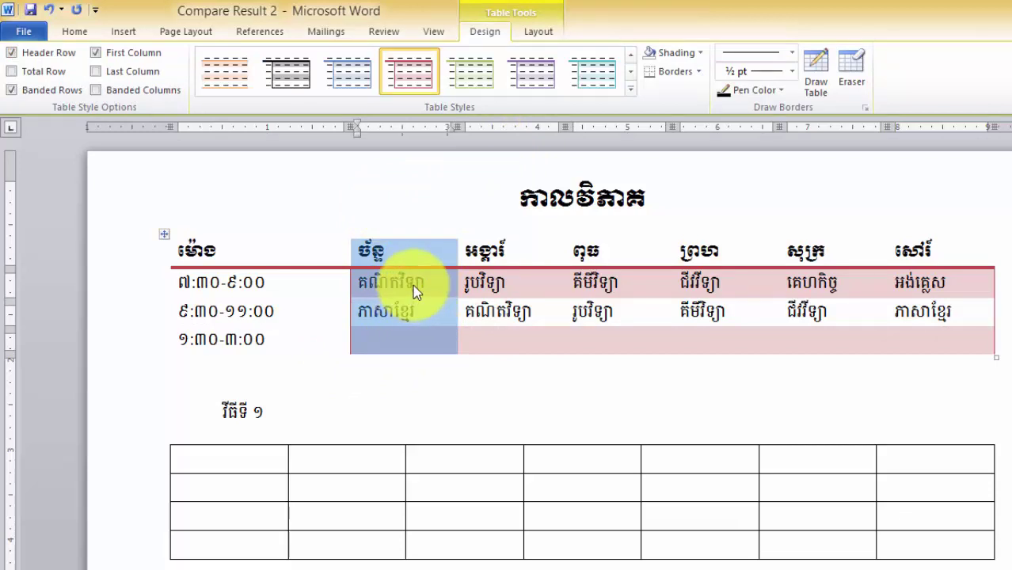
Set the border pen to a thick single line, 4½ pt, orange, and bring up Borders and Shading
click(793, 60)
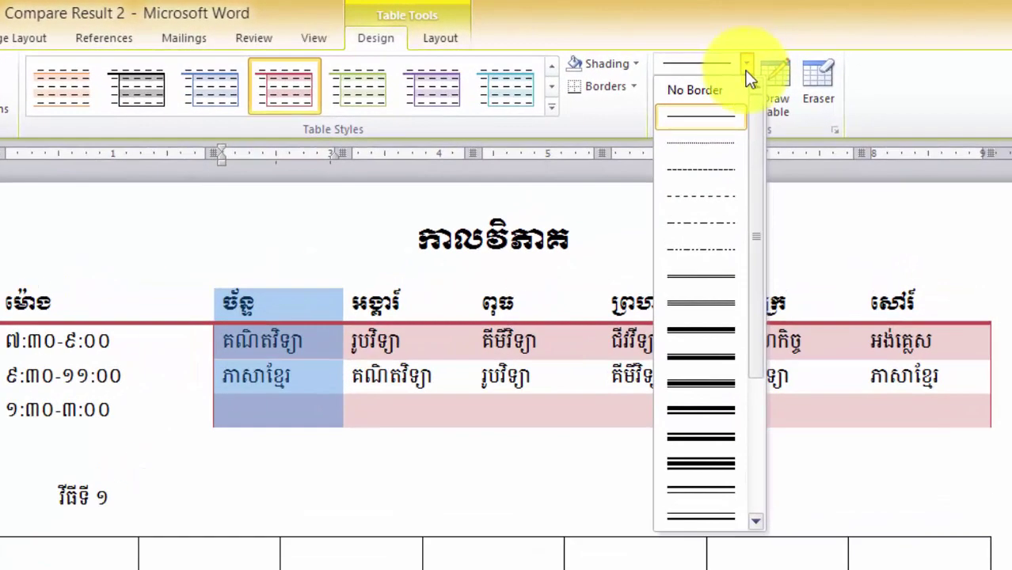
drag(753, 152, 741, 341)
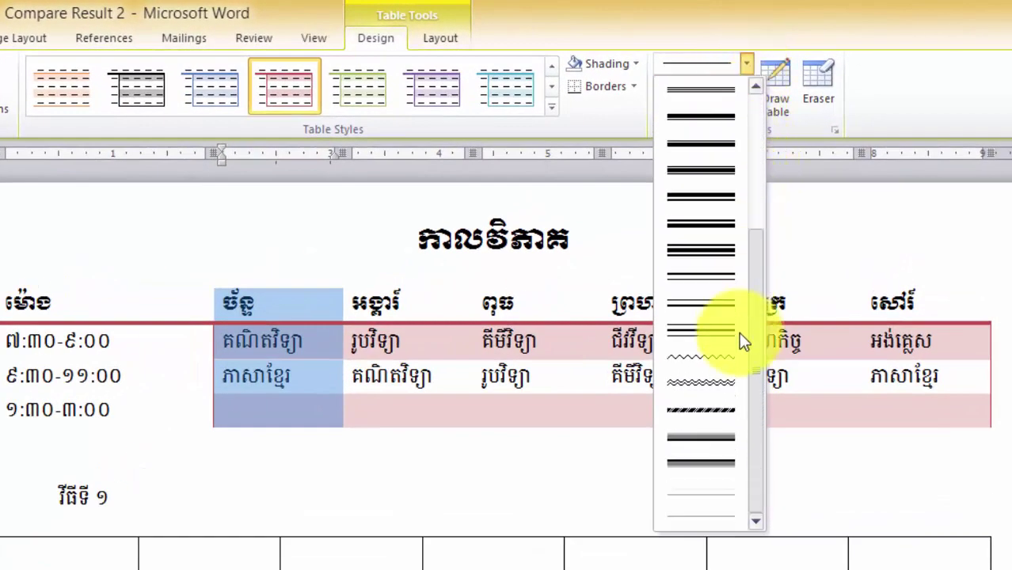
click(721, 251)
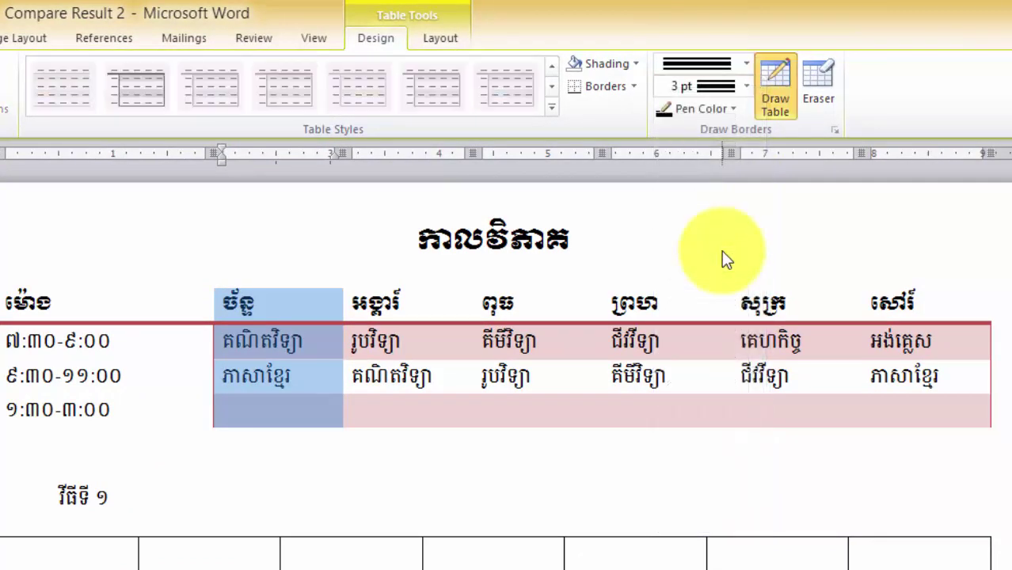
click(744, 63)
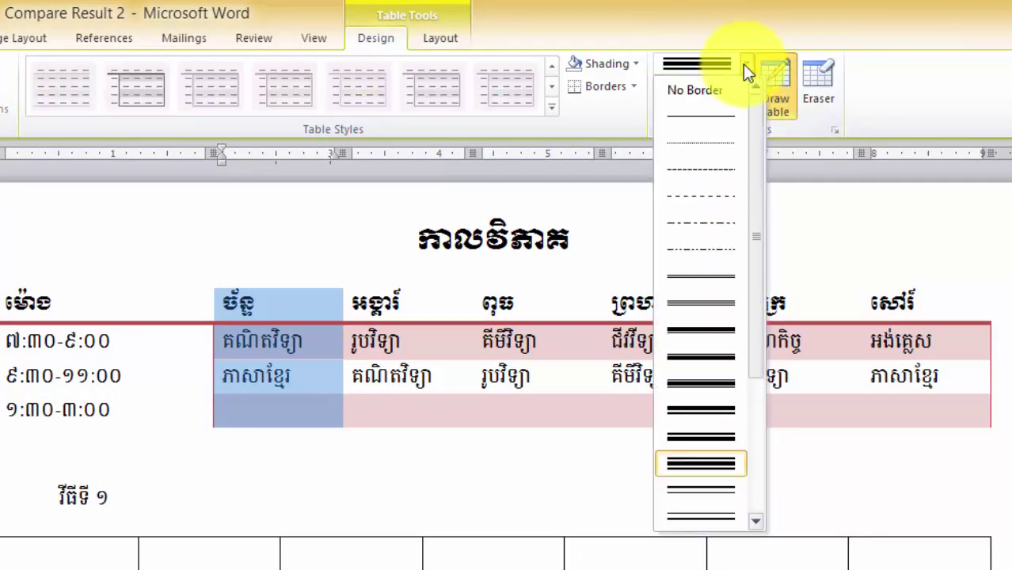
click(714, 340)
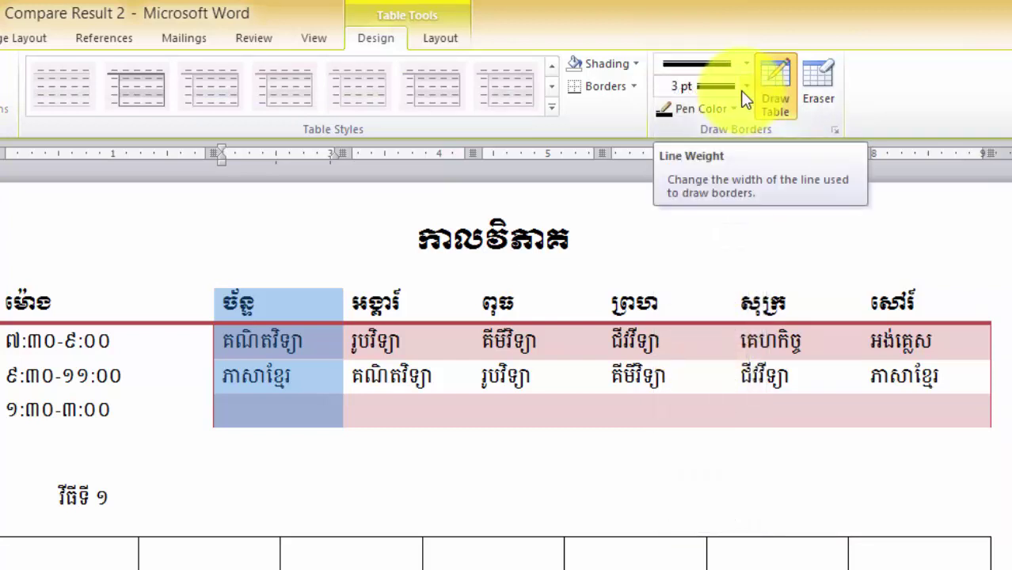
click(745, 87)
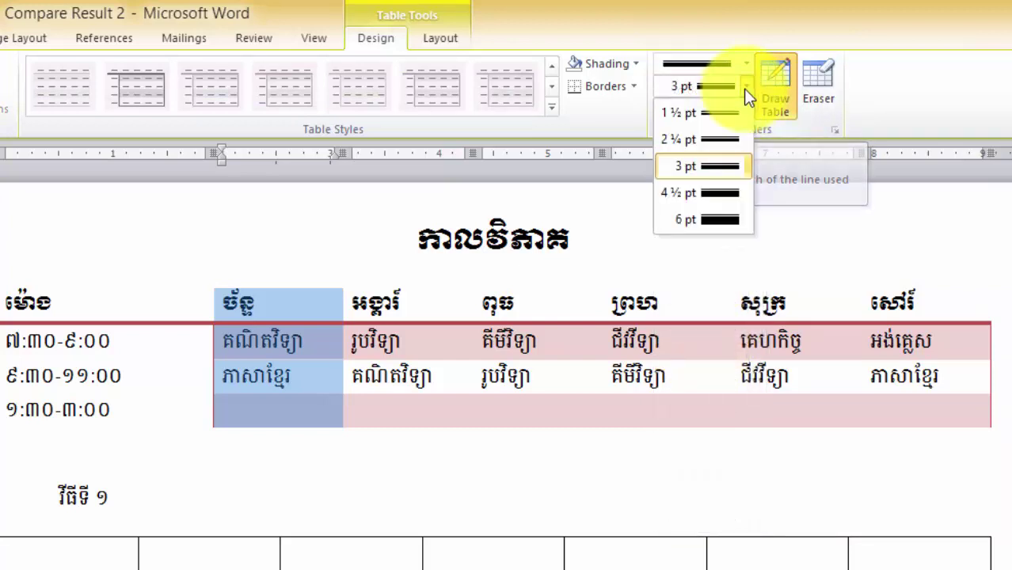
click(705, 196)
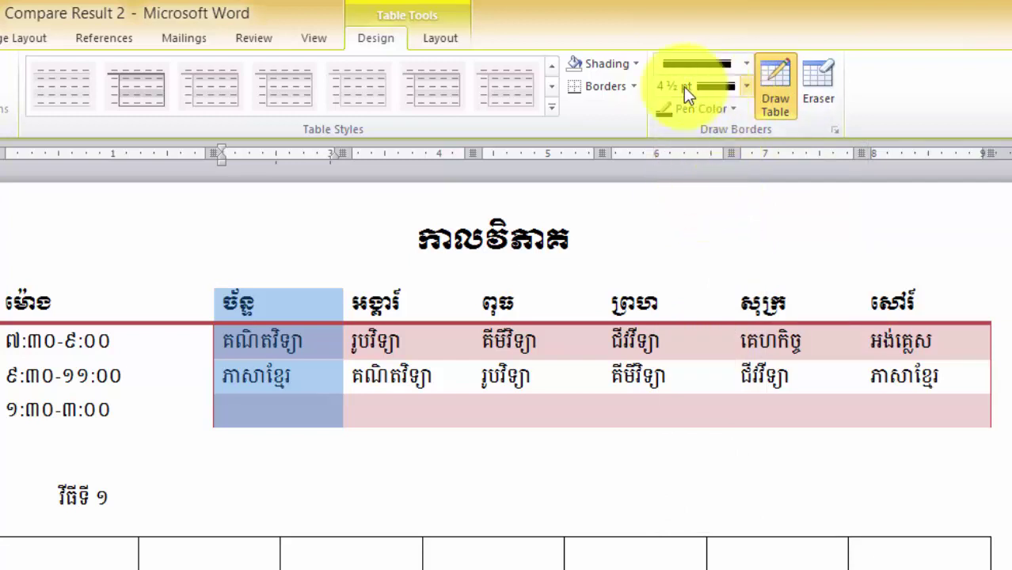
click(730, 110)
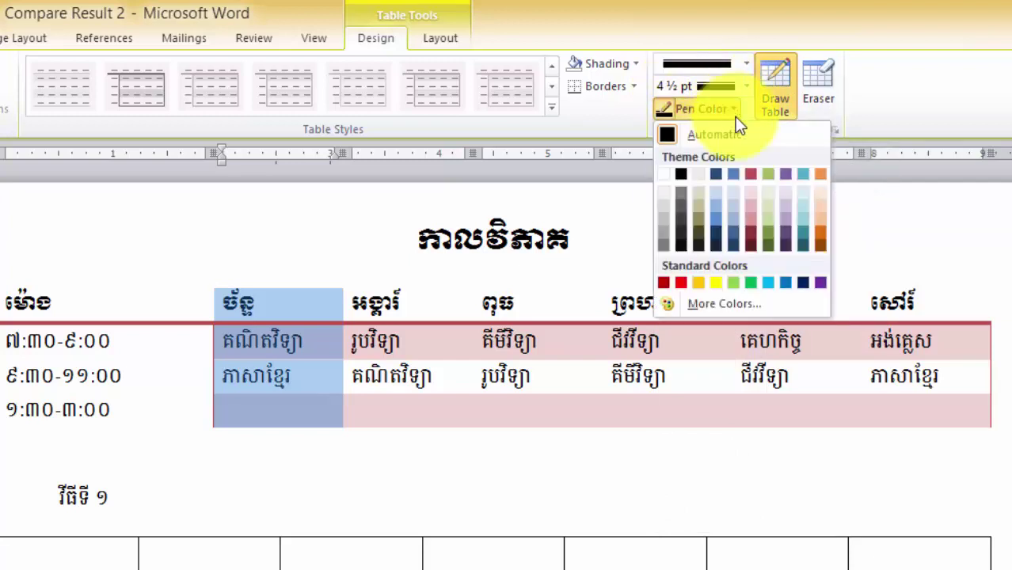
click(819, 236)
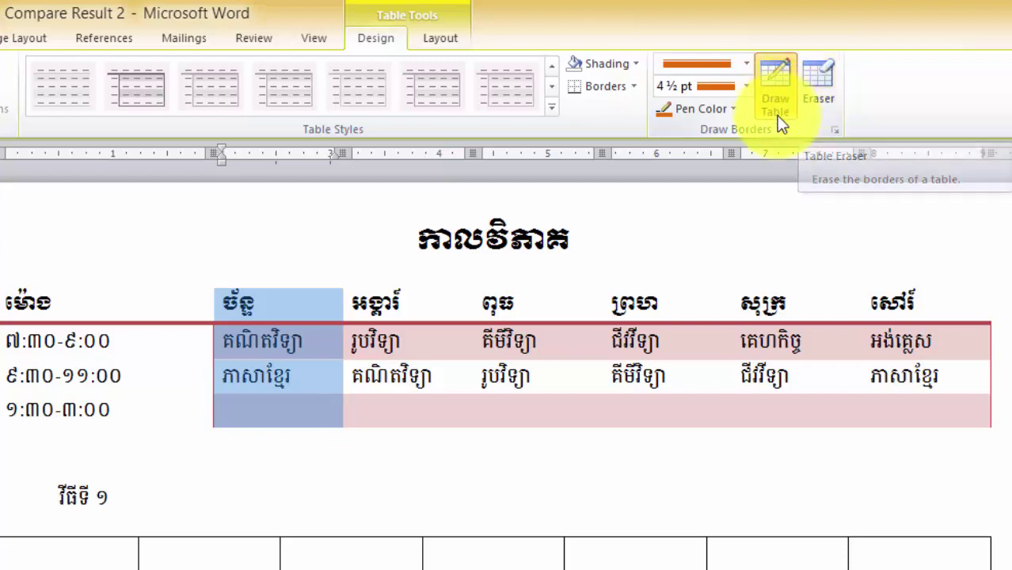
click(780, 115)
click(840, 136)
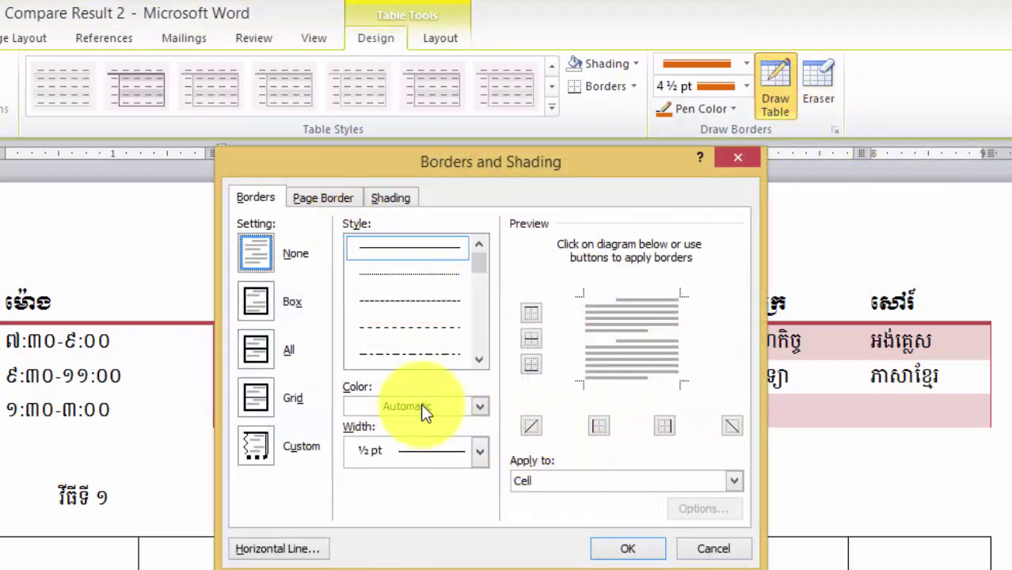
Try Outside, All and No Borders on the Monday column, settling on an orange outside border, then select the table
click(696, 549)
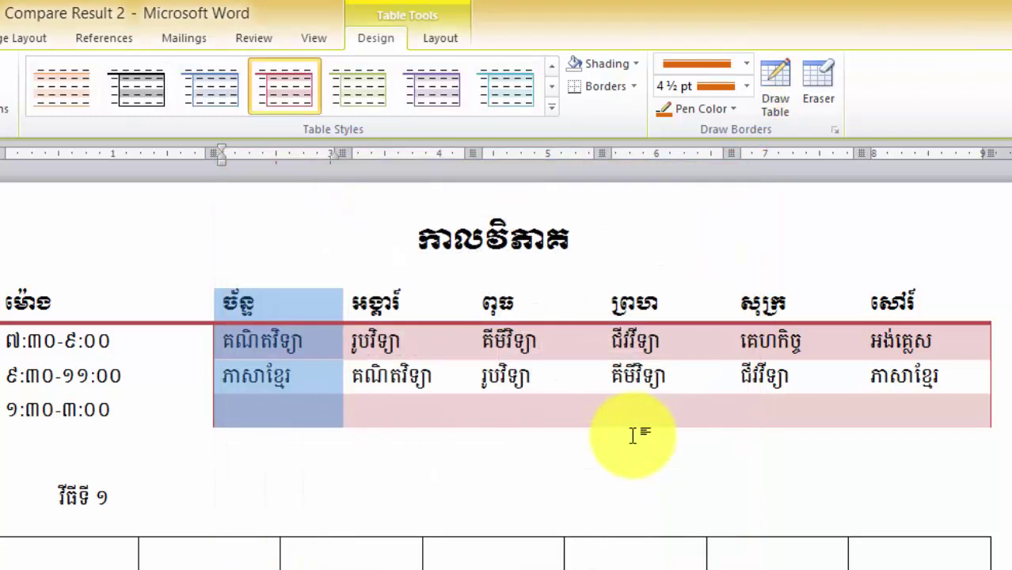
click(631, 88)
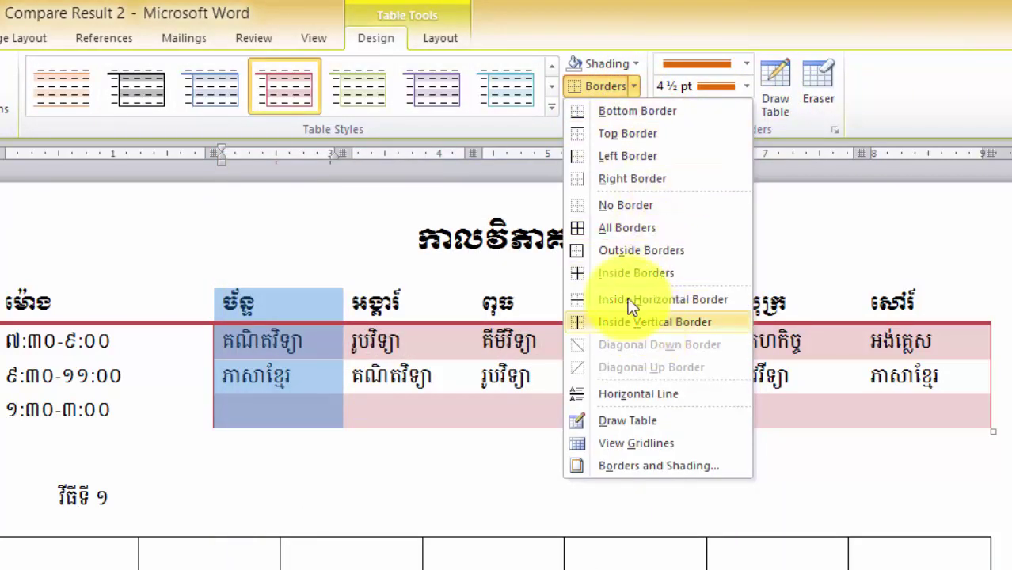
click(624, 252)
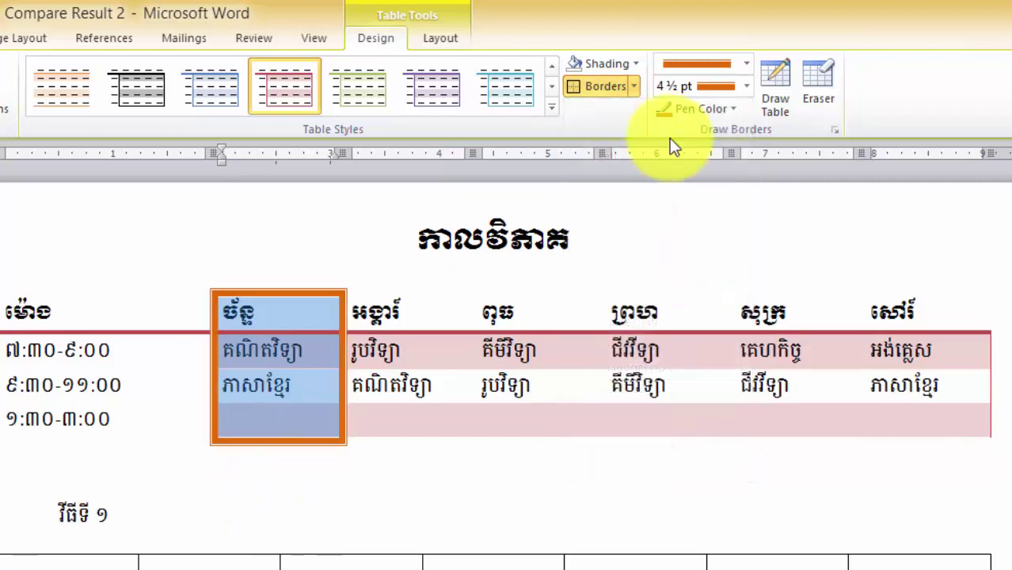
click(634, 87)
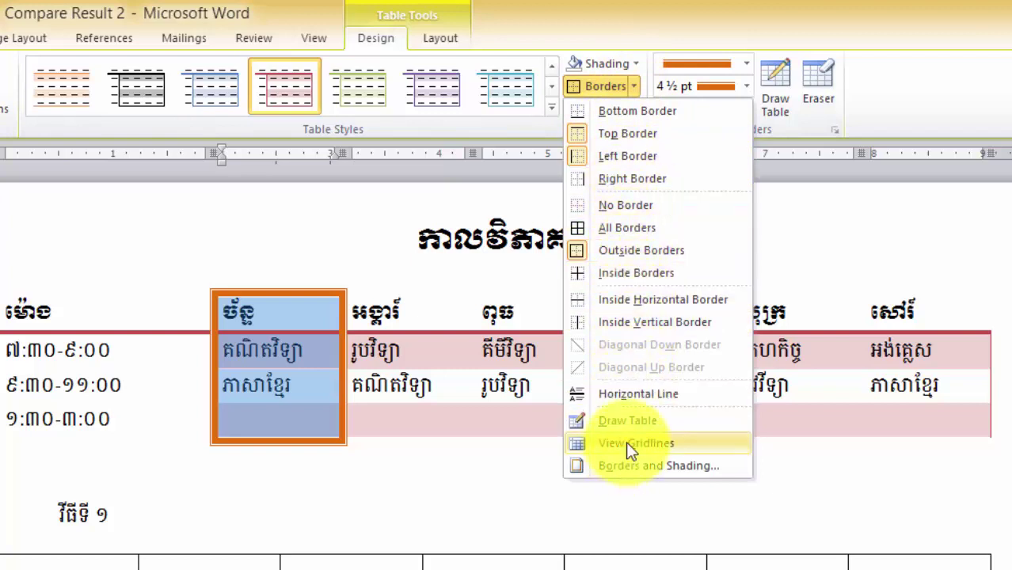
click(618, 232)
click(634, 87)
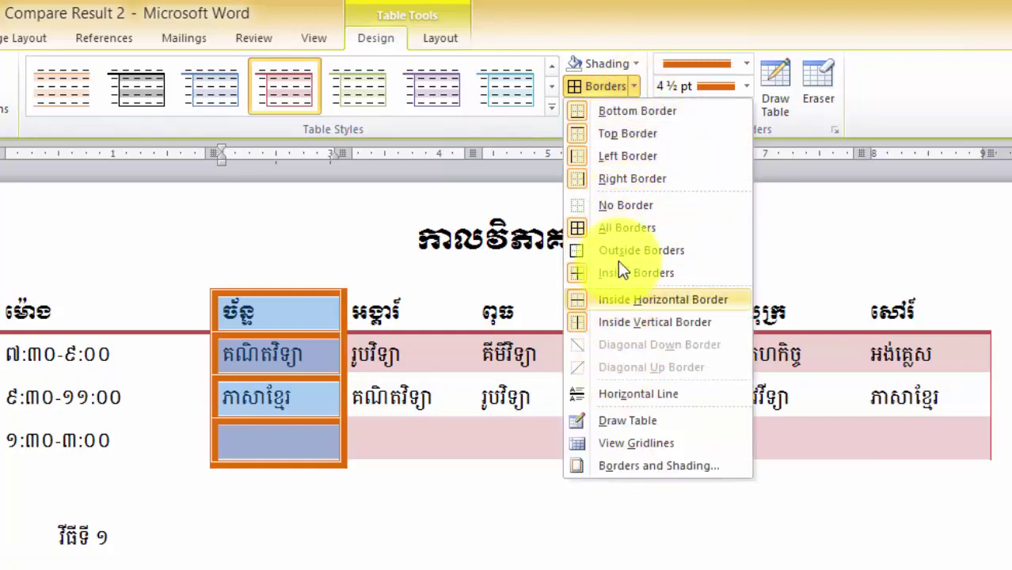
click(624, 207)
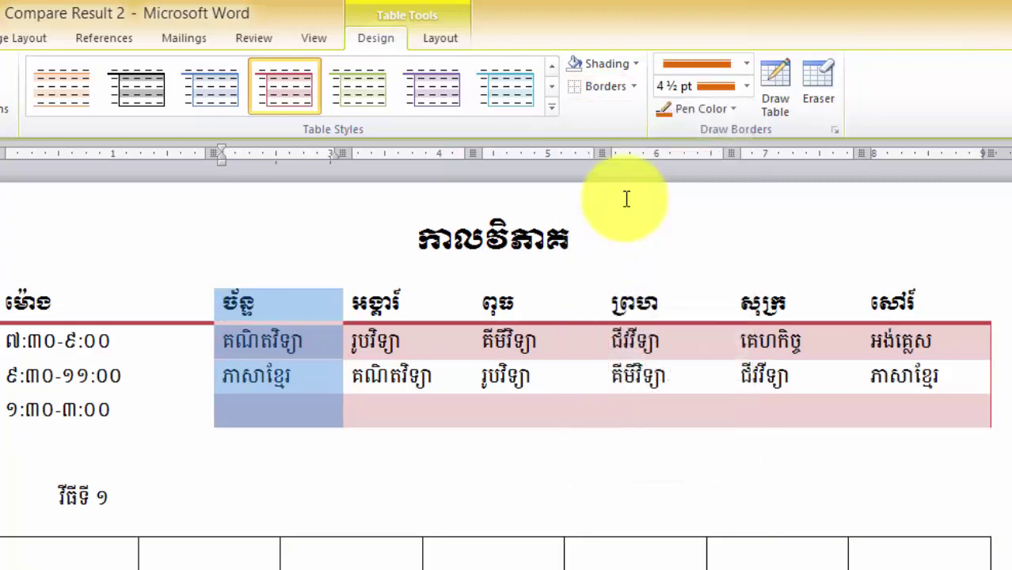
click(633, 87)
click(638, 251)
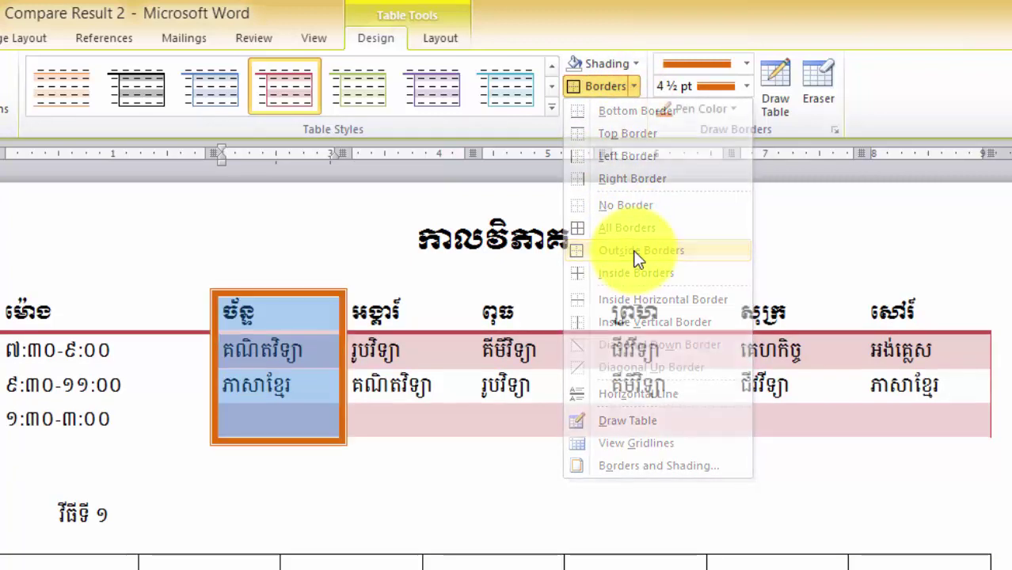
click(241, 451)
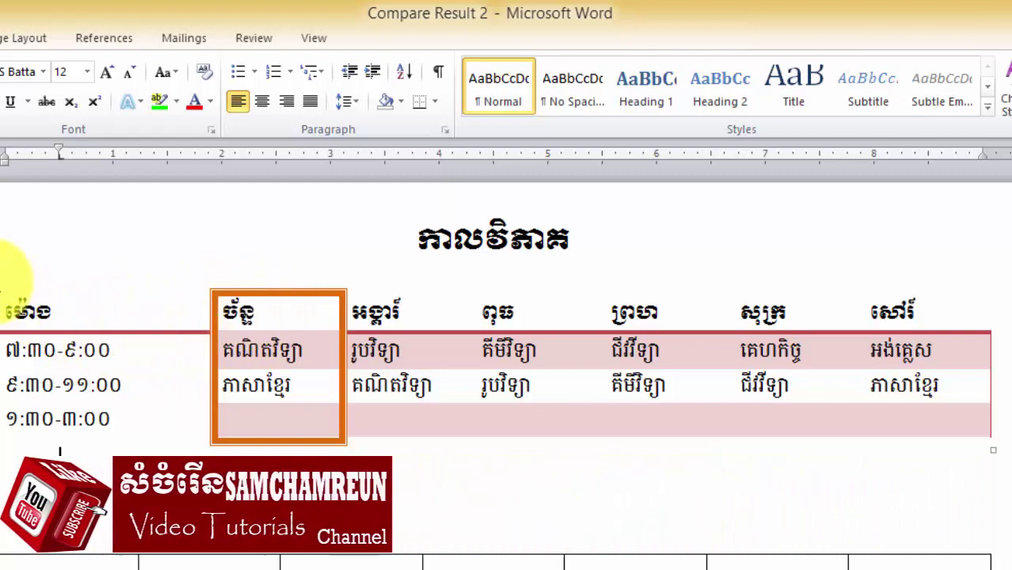
click(7, 286)
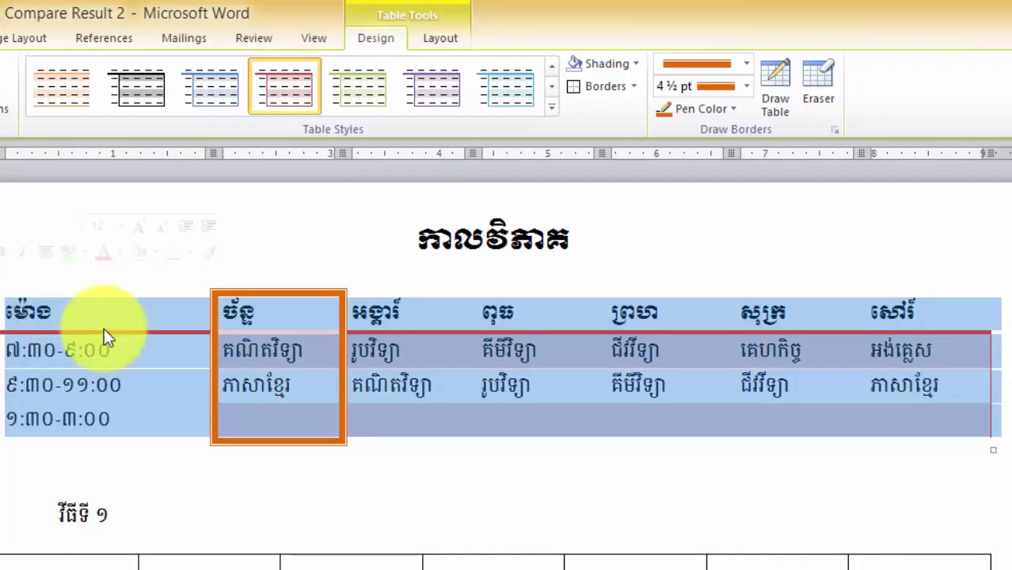
Centre all timetable text both horizontally and vertically with Align Center, after trying other alignments
click(437, 41)
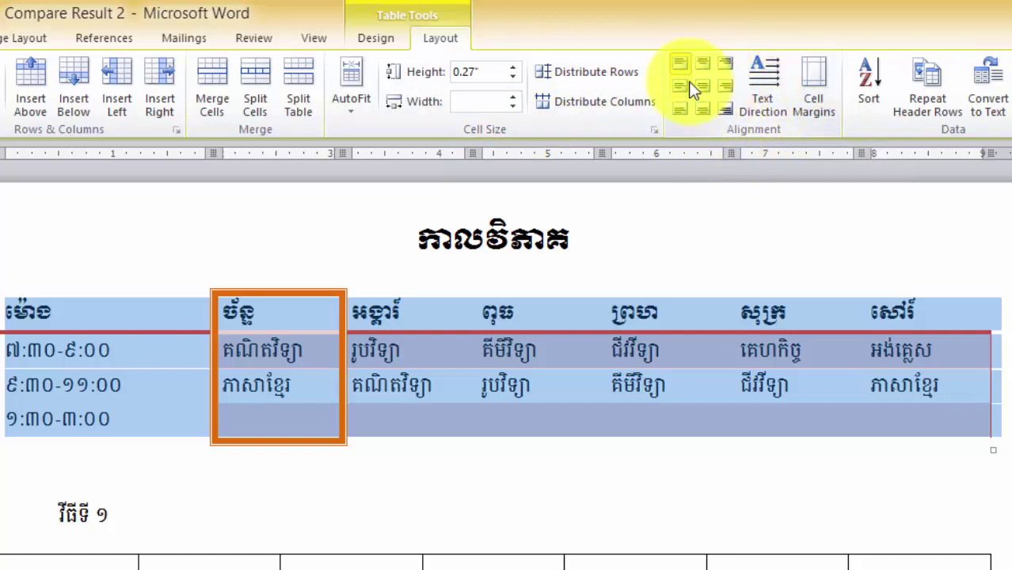
click(701, 63)
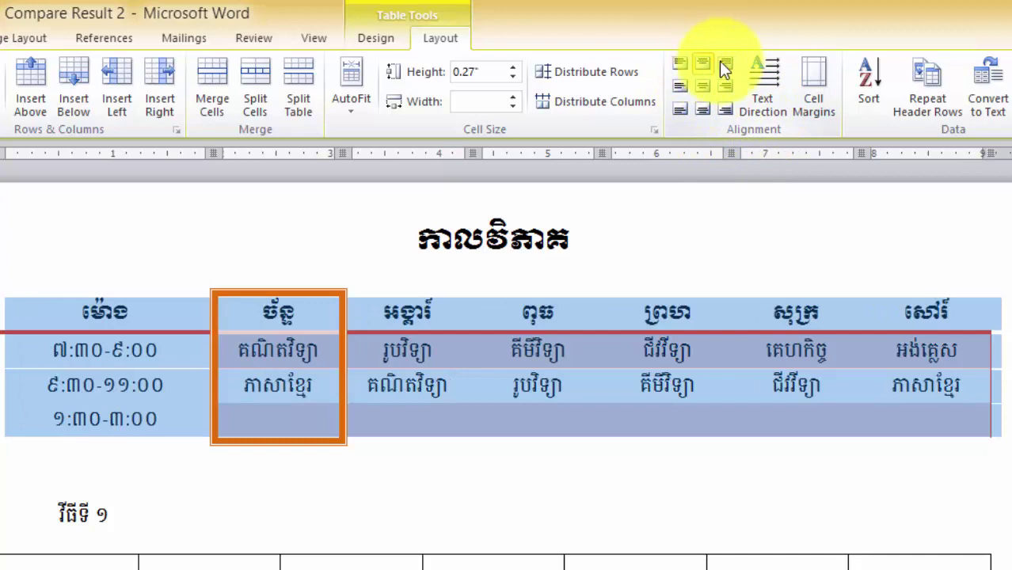
click(726, 64)
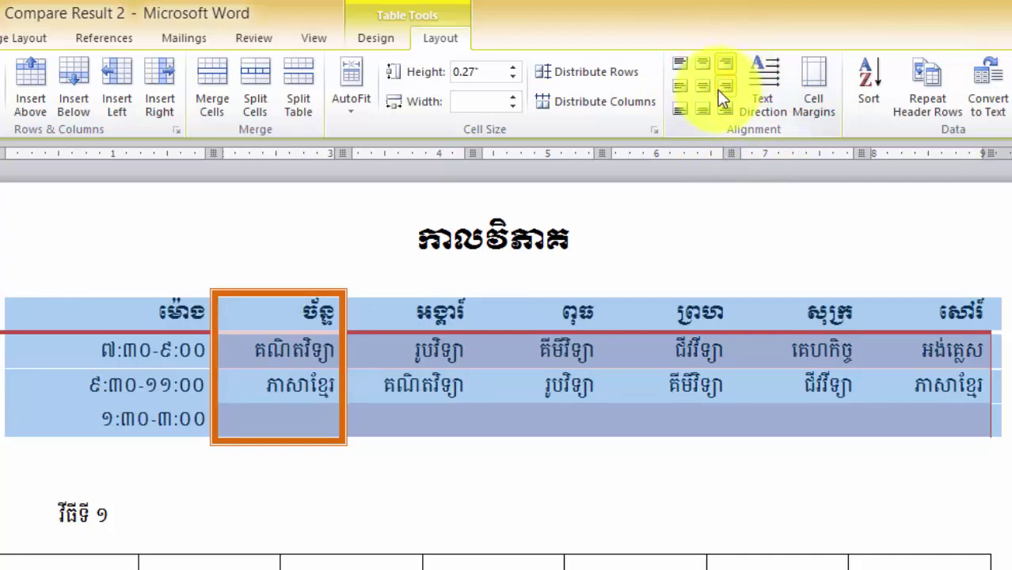
click(703, 87)
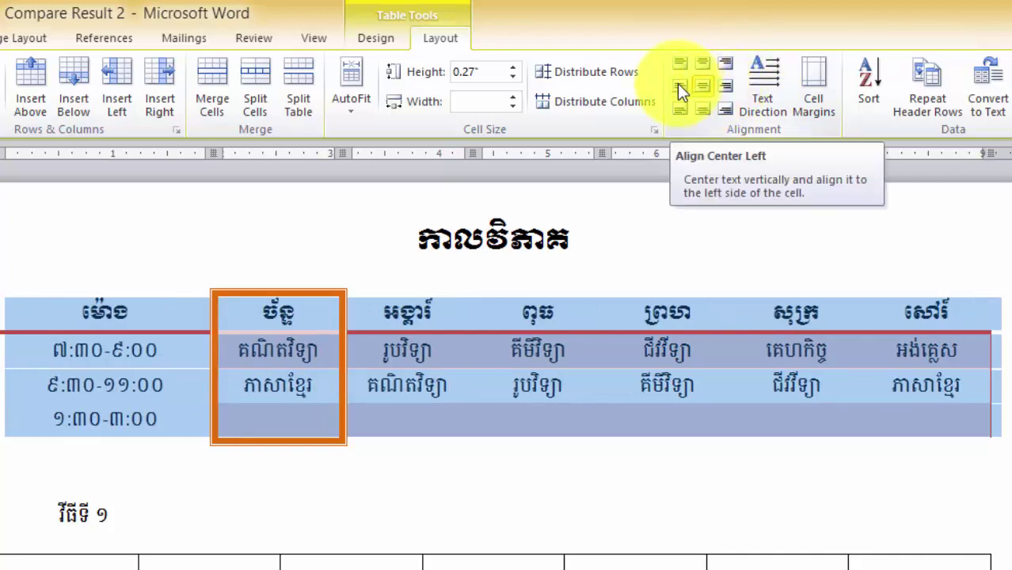
click(678, 85)
click(701, 85)
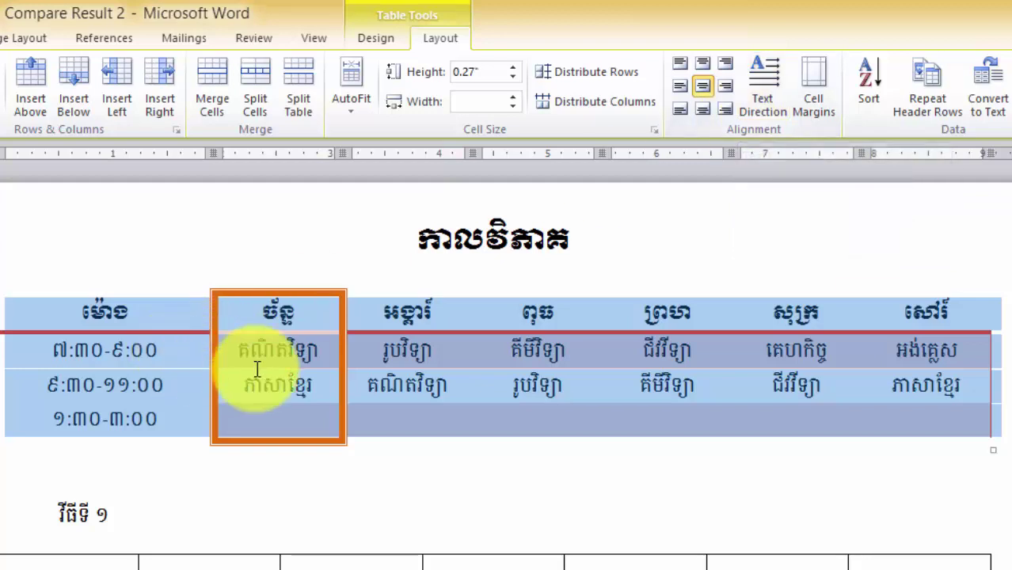
click(317, 384)
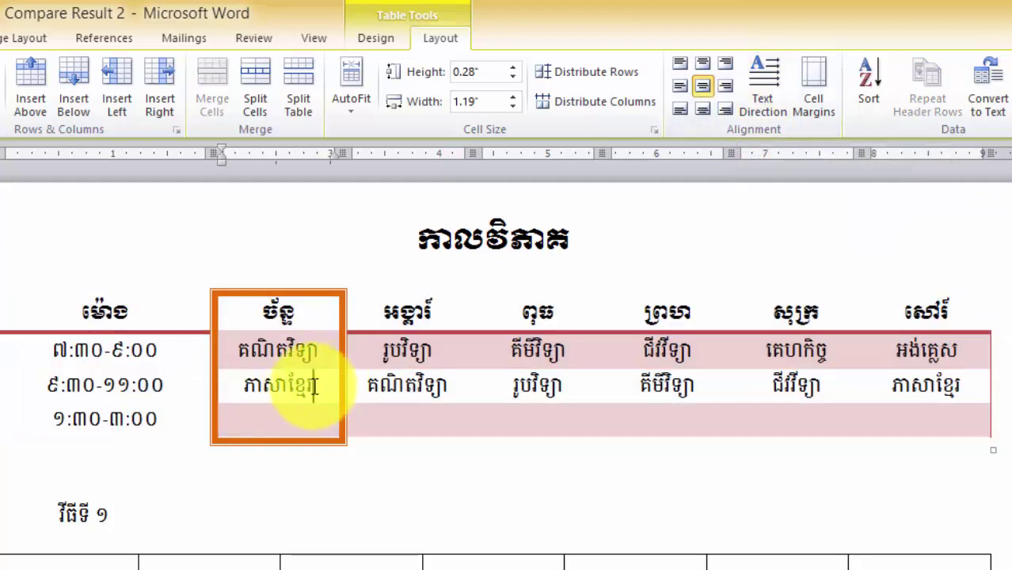
drag(315, 386, 244, 391)
key(Delete)
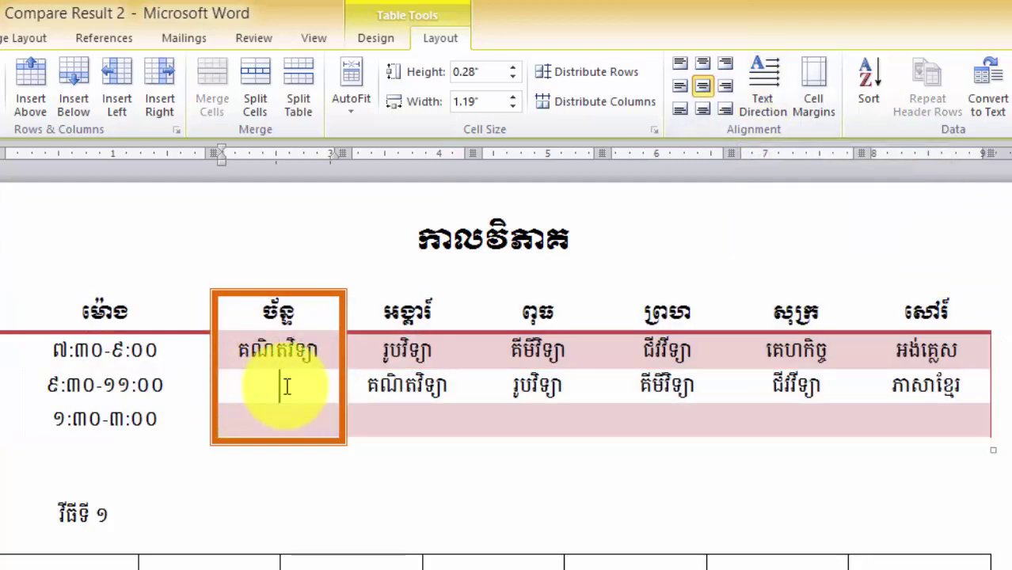
drag(267, 347, 285, 410)
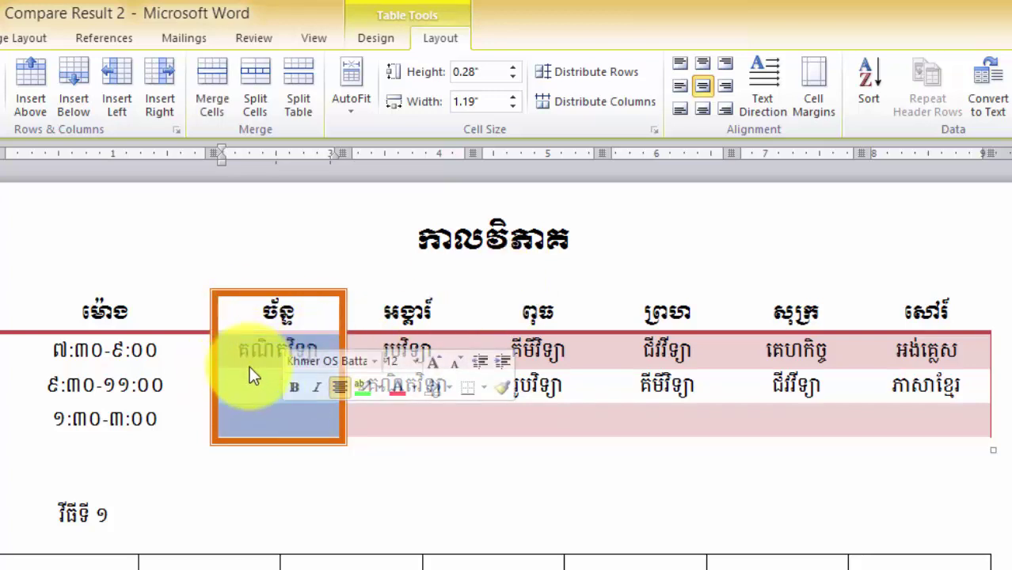
click(212, 92)
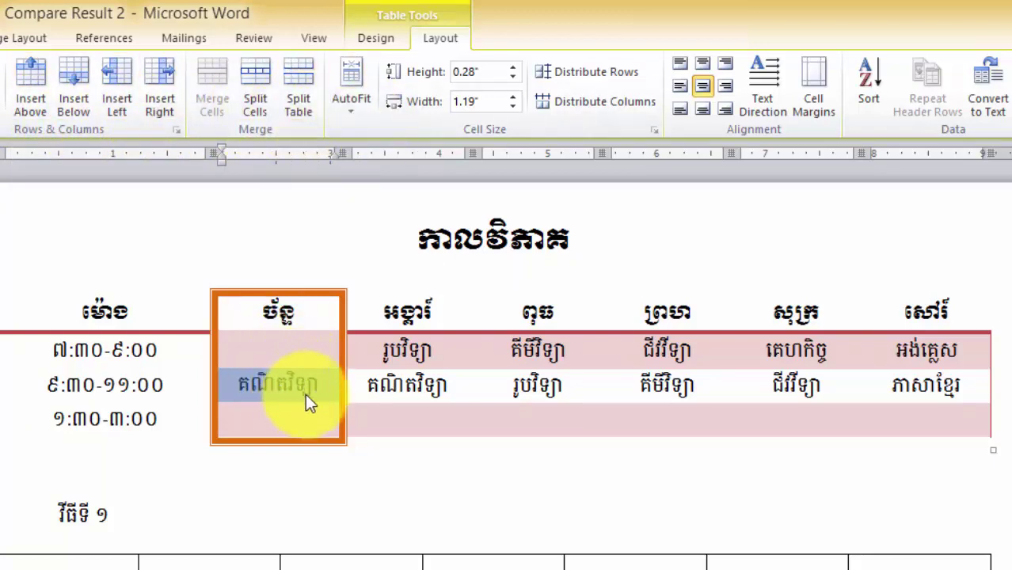
click(766, 98)
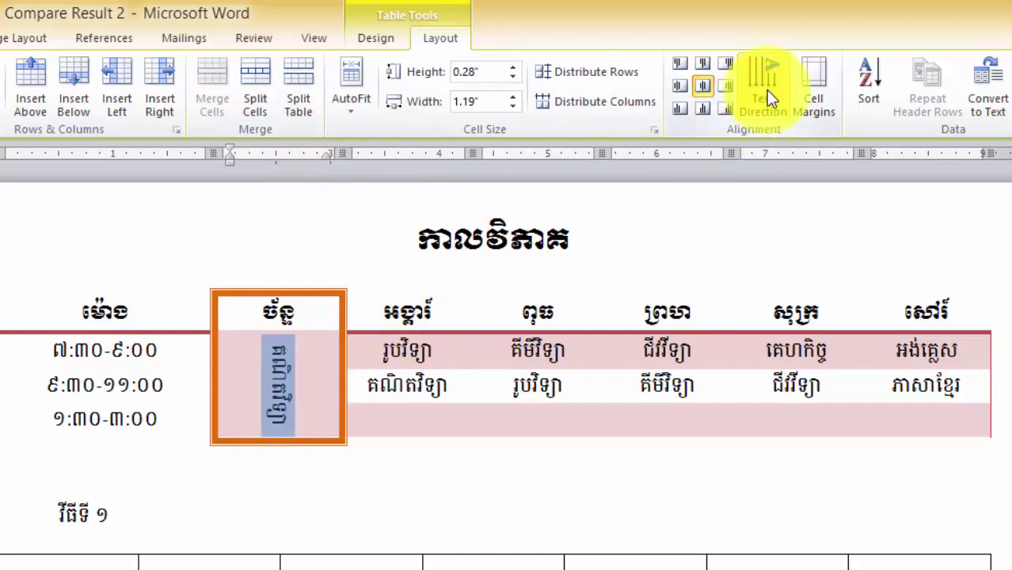
click(766, 89)
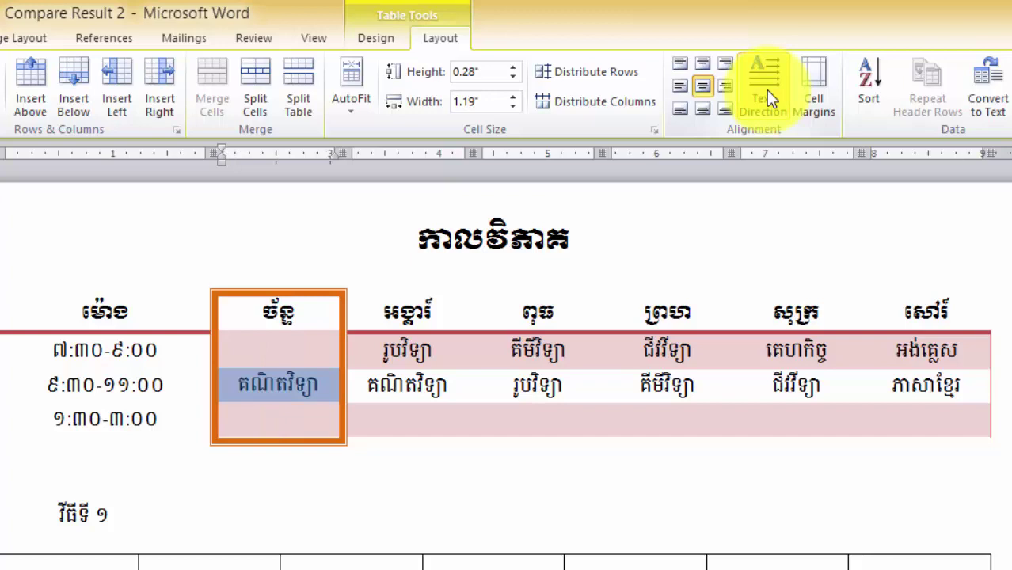
click(765, 89)
click(766, 90)
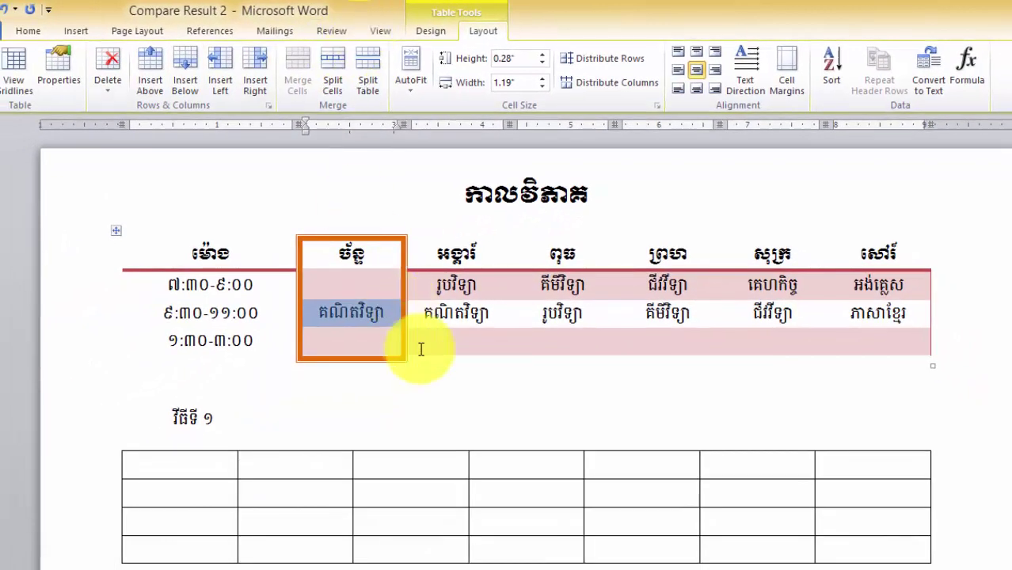
Insert an empty row below the ៩:៣០-១១:០០ time-slot row
click(420, 349)
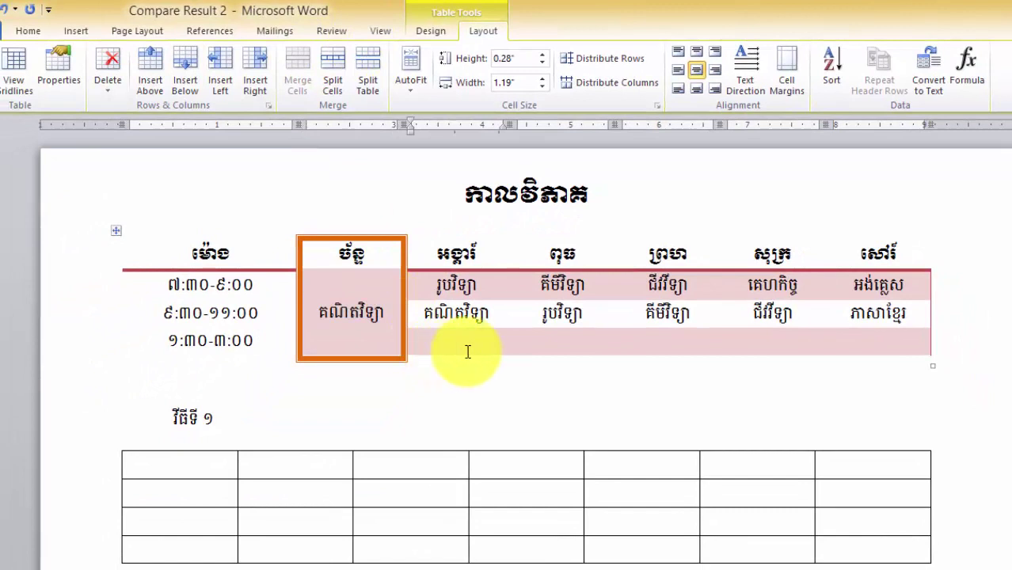
click(938, 314)
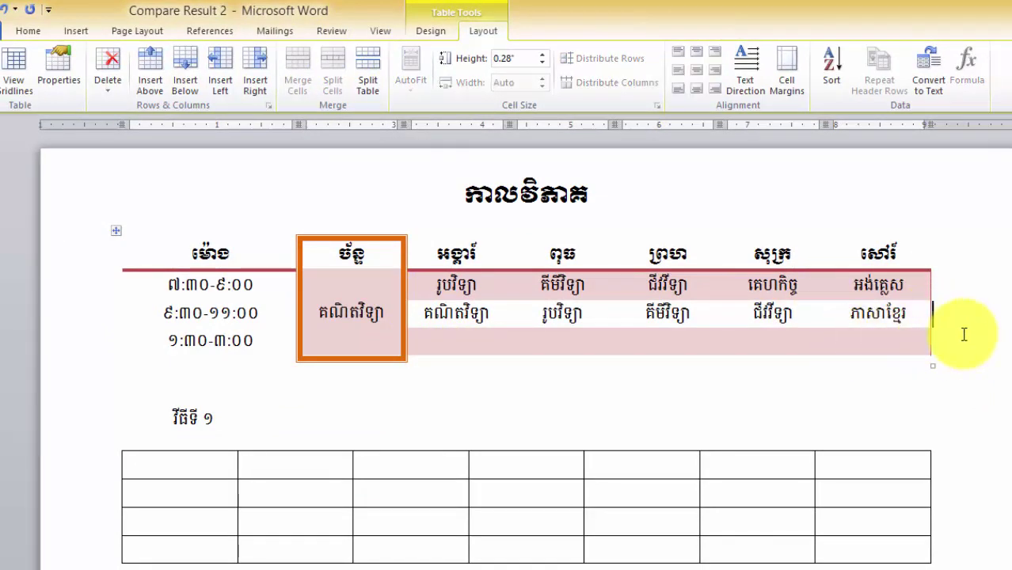
key(Return)
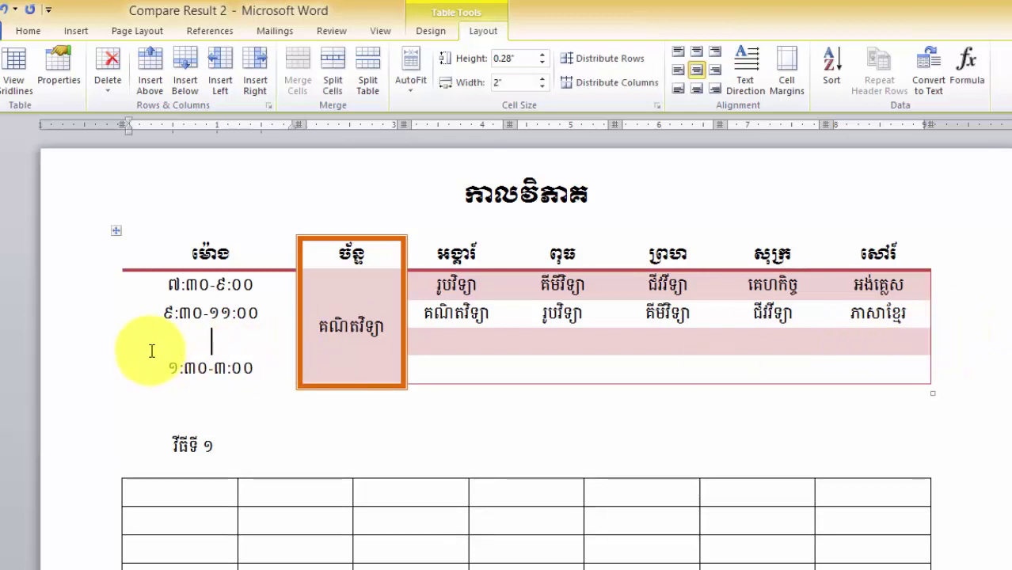
drag(151, 349, 942, 359)
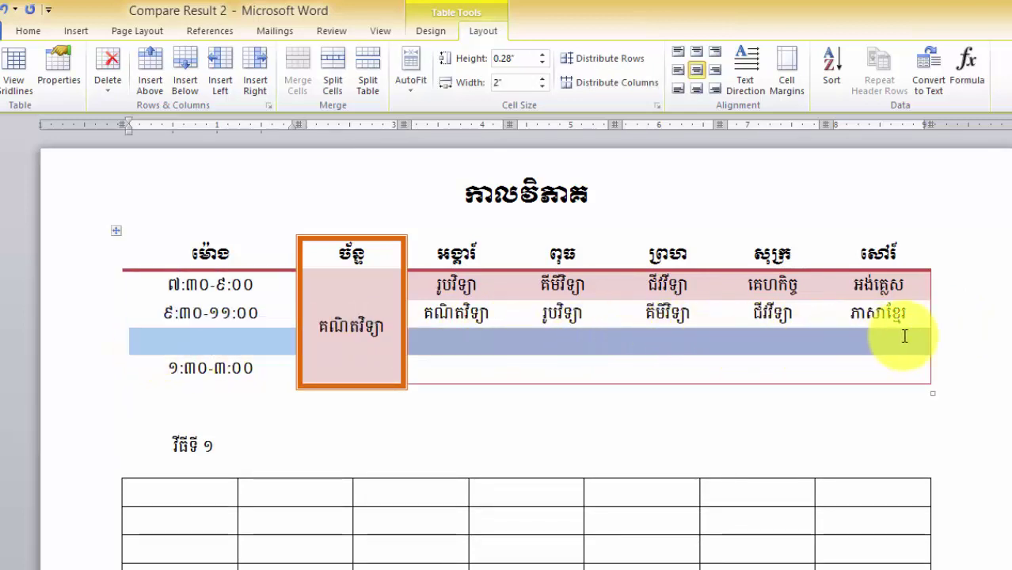
Add new rows at the bottom of the timetable
click(959, 372)
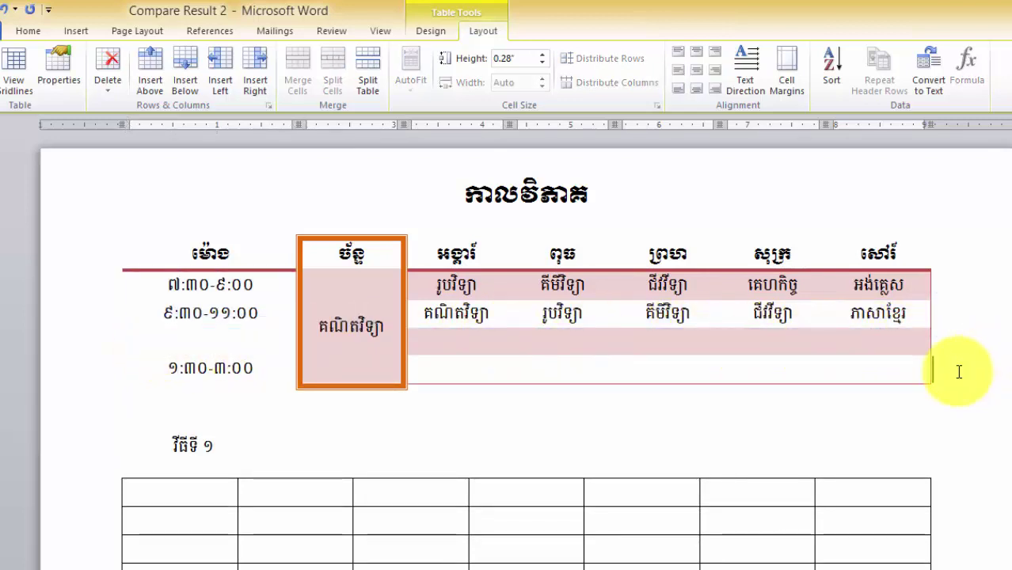
key(Return)
key(Return)
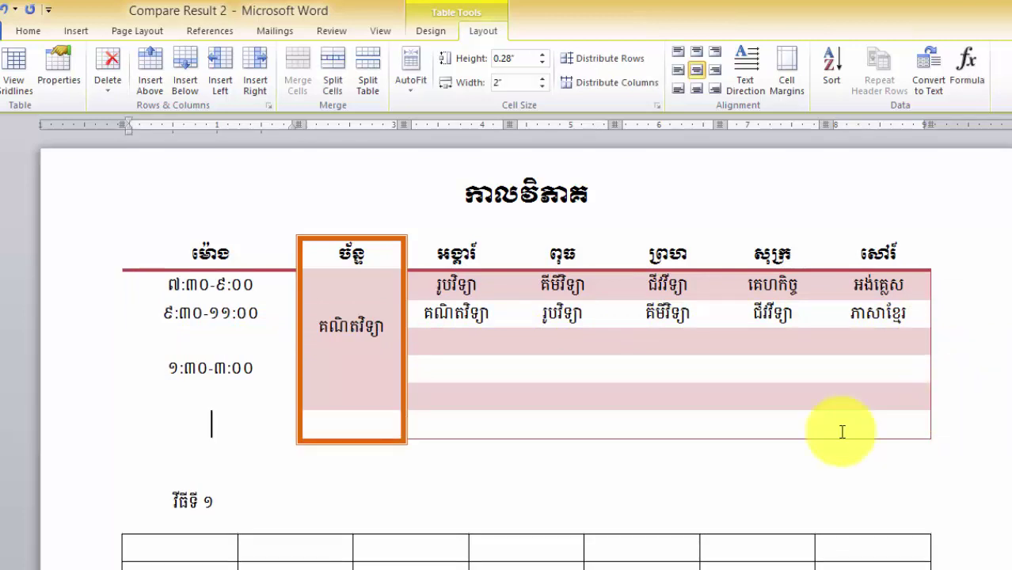
click(699, 424)
click(492, 399)
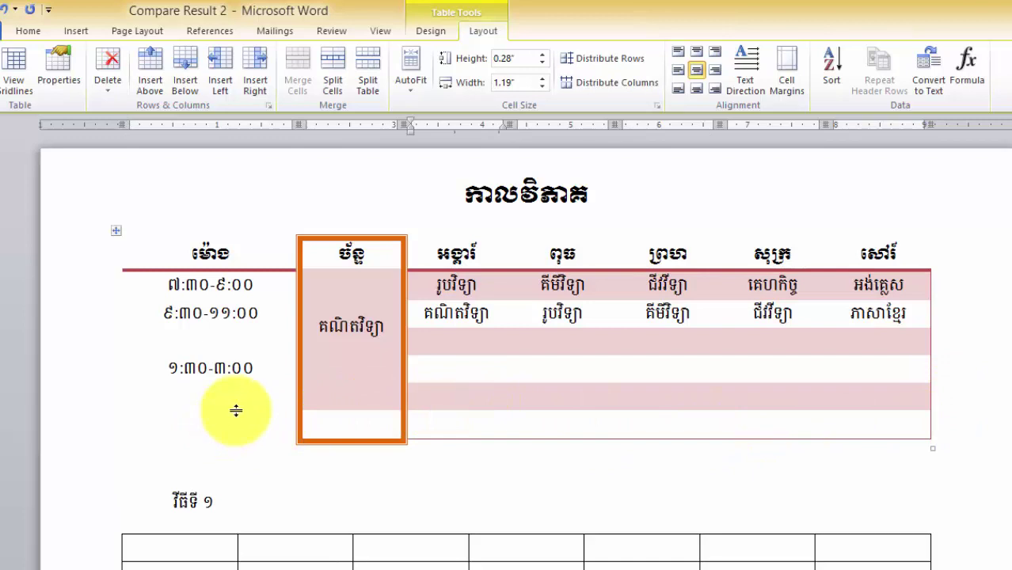
click(259, 372)
click(261, 433)
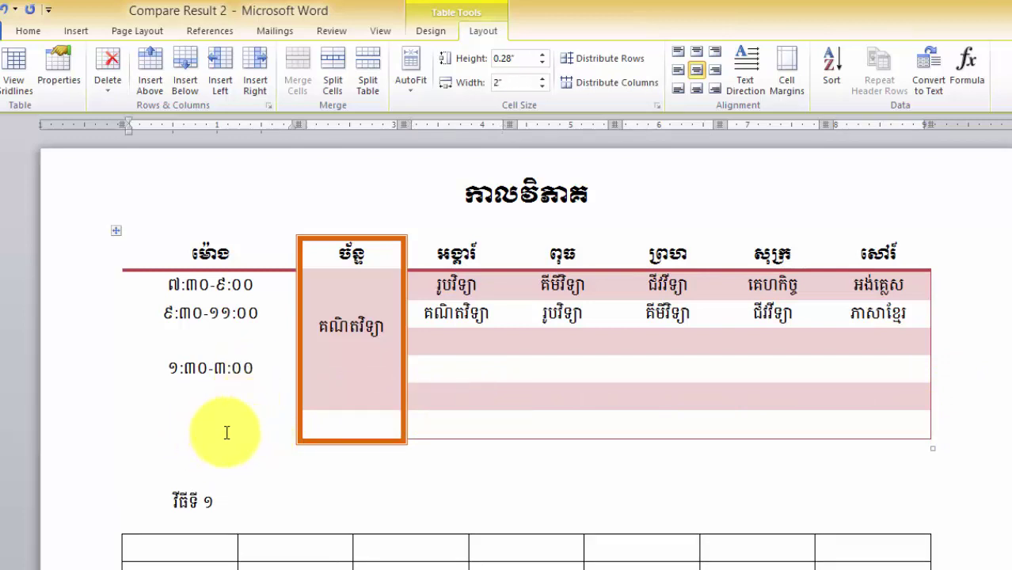
key(Return)
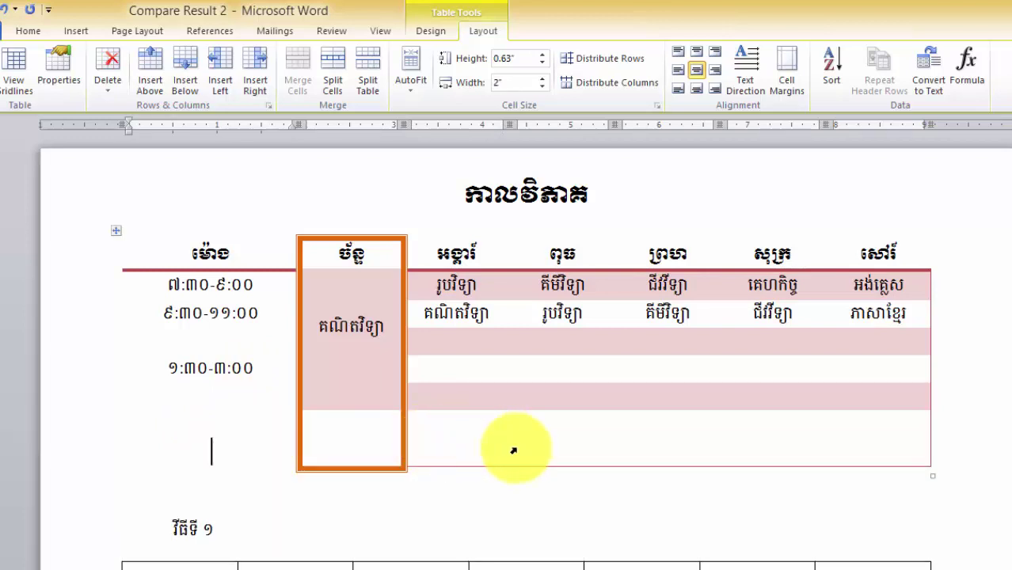
Delete the extra empty bottom rows entirely so the table ends at the 1:30–3:00 row
click(513, 445)
drag(921, 457, 142, 440)
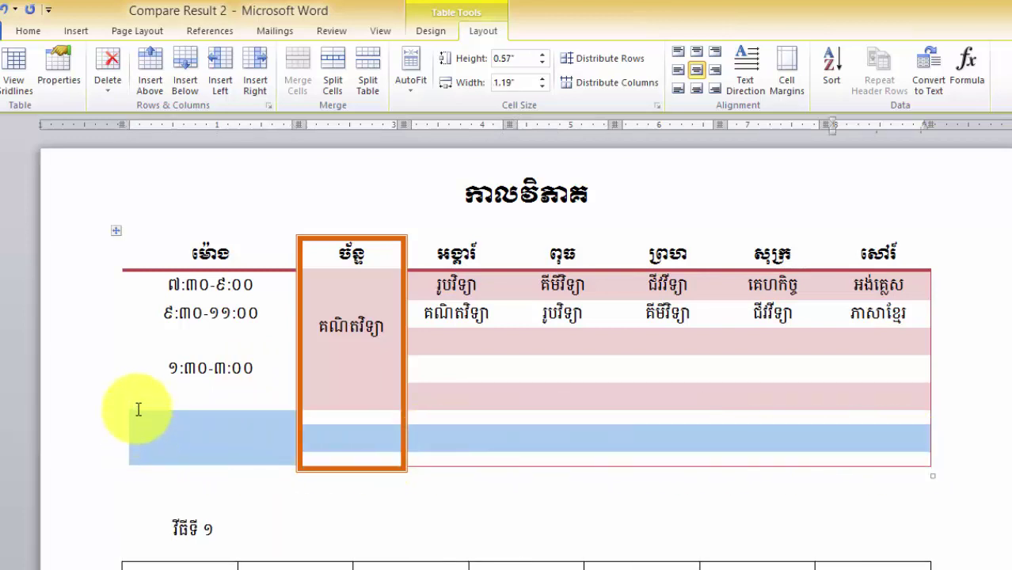
drag(138, 409, 246, 430)
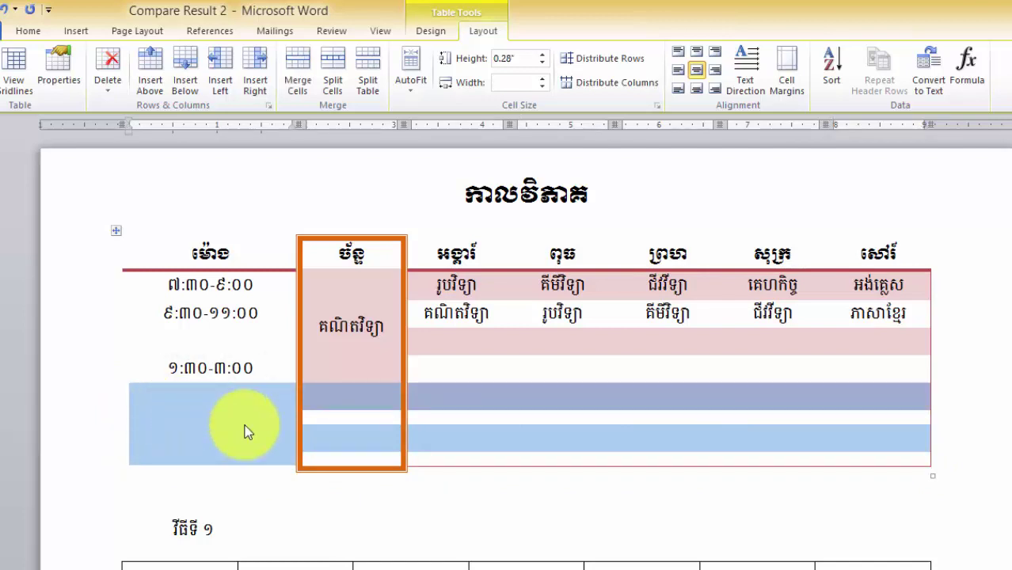
right_click(246, 428)
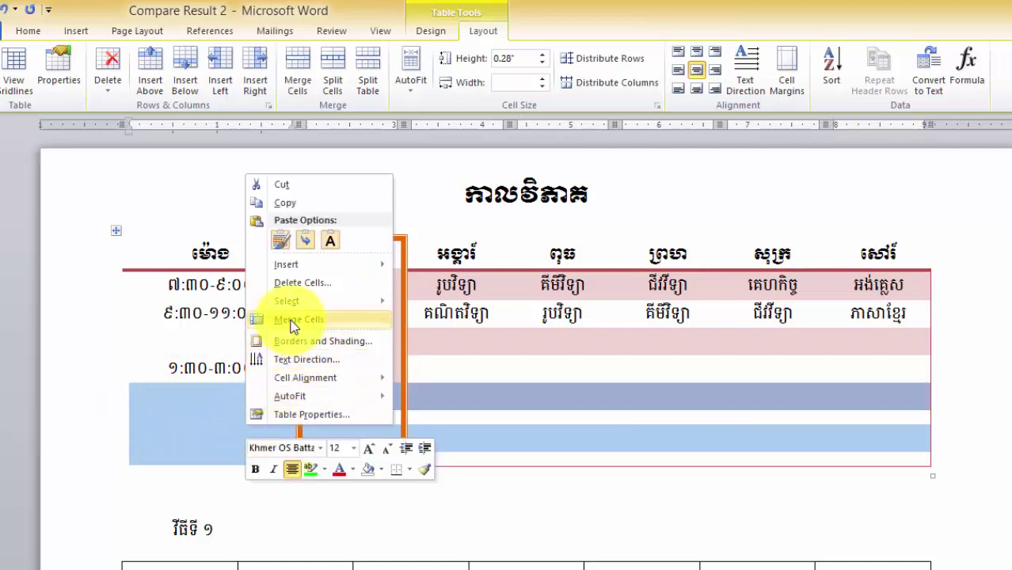
click(332, 282)
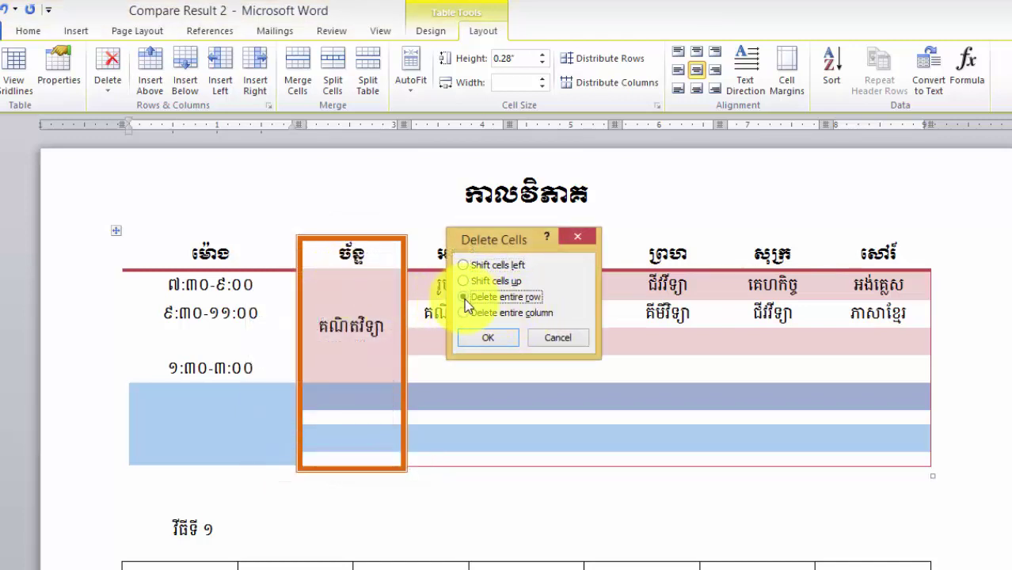
click(484, 337)
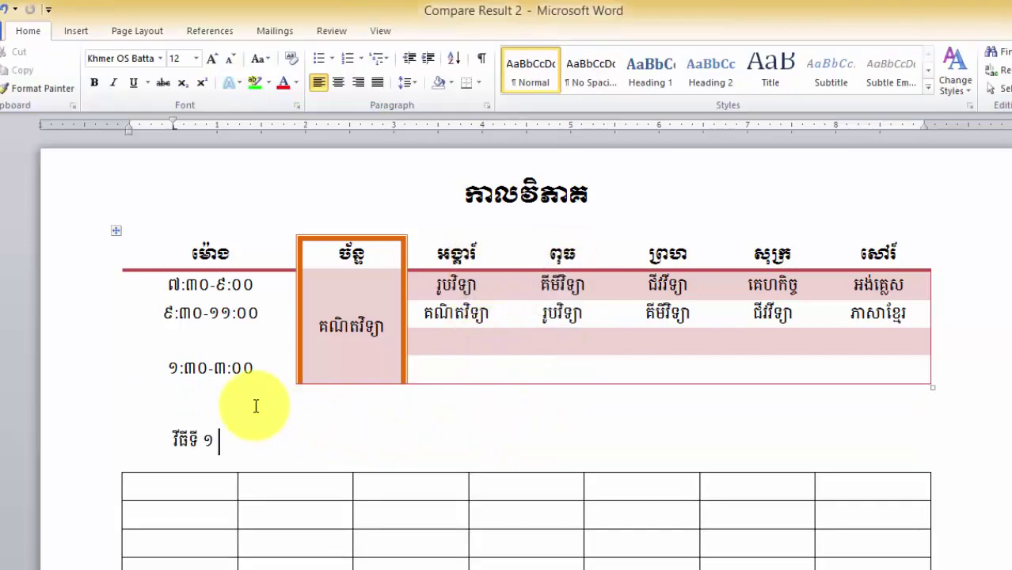
Apply the first orange-header table style to the timetable, undoing an accidental resize
click(443, 370)
drag(928, 369, 889, 369)
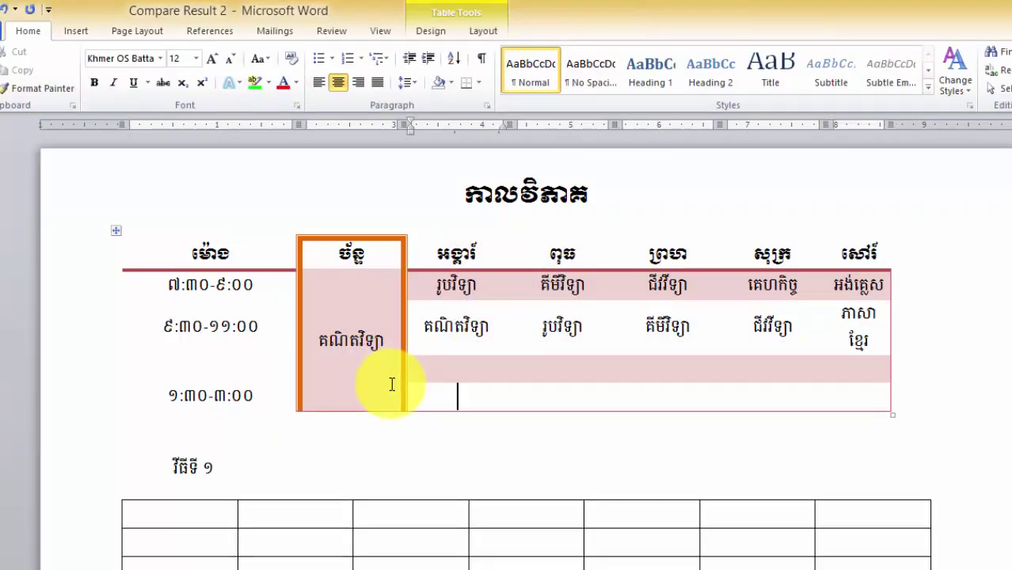
key(ctrl+z)
mouse_move(812, 365)
mouse_down()
mouse_move(185, 307)
mouse_move(135, 248)
mouse_up()
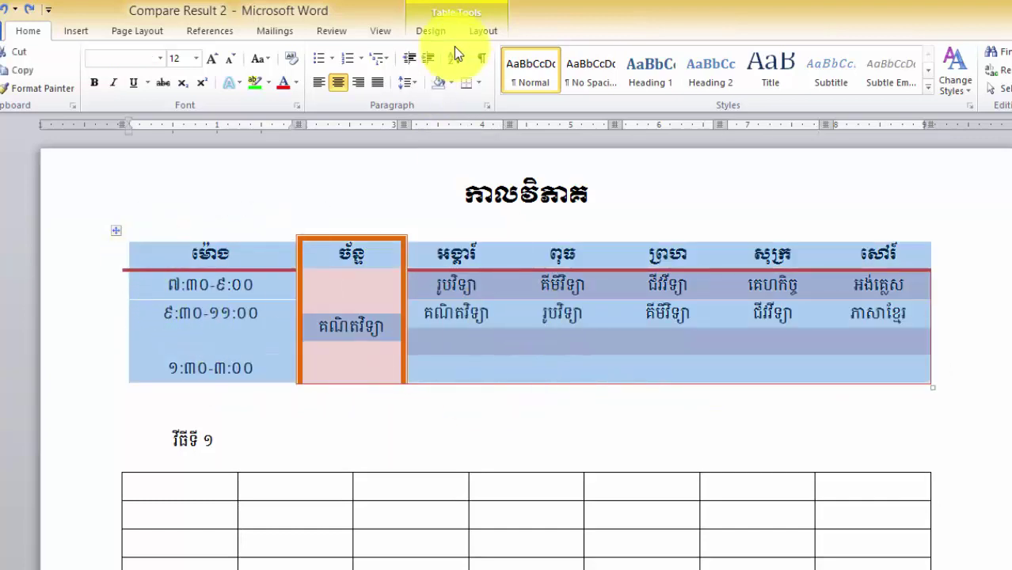
click(460, 14)
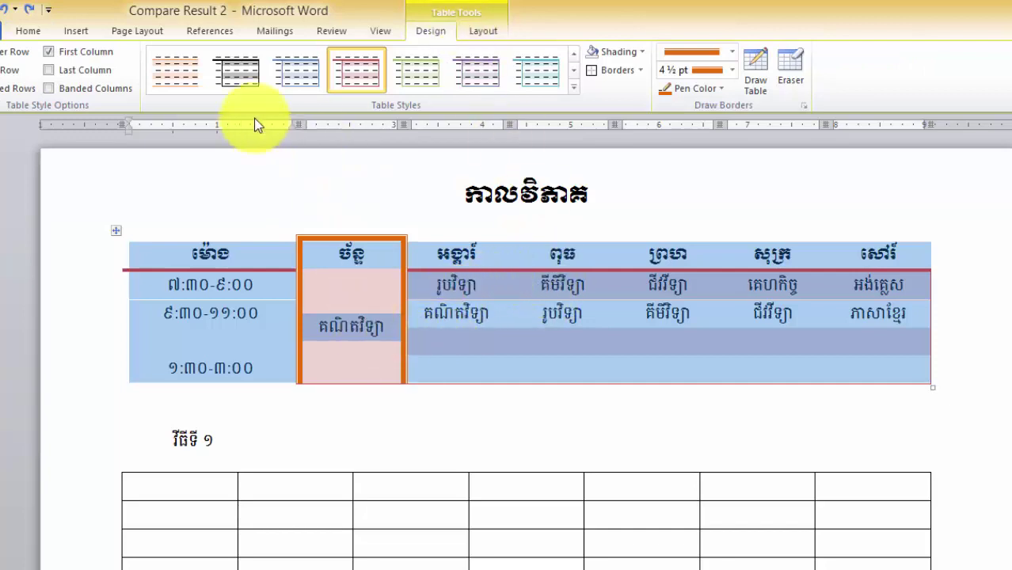
click(172, 74)
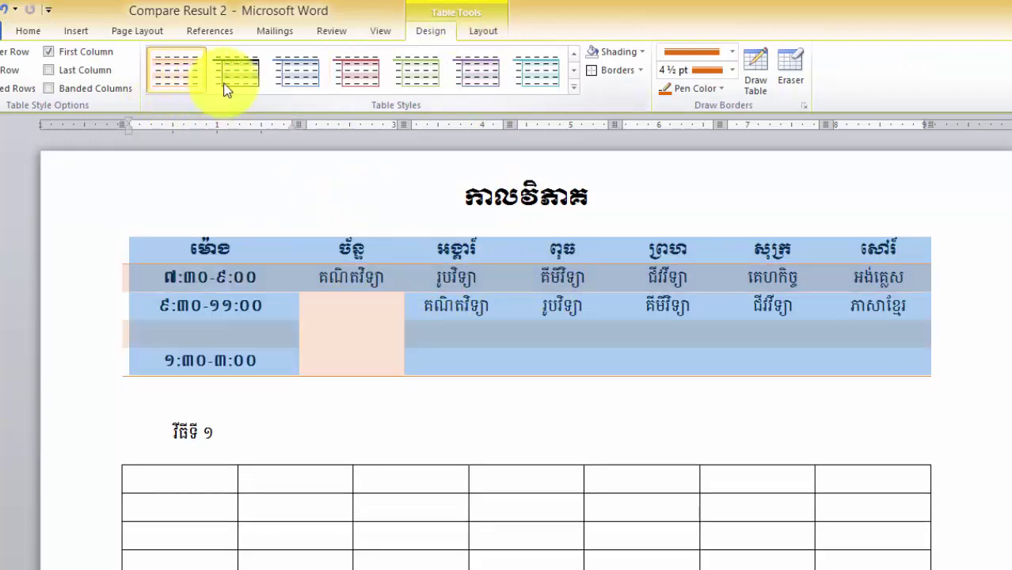
click(573, 87)
key(Escape)
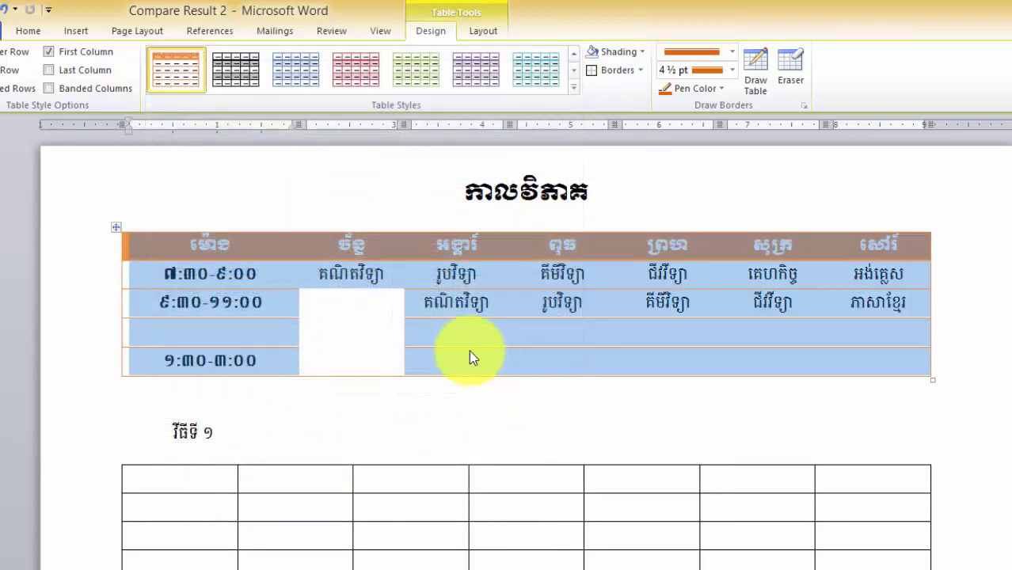
click(467, 348)
Vertically centre the Monday maths subject in its merged cell
click(365, 273)
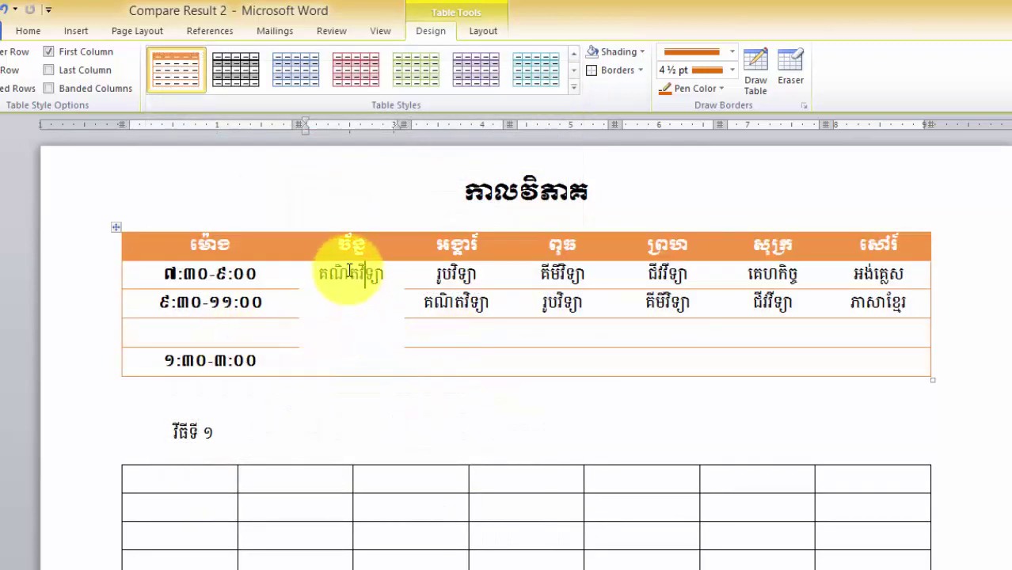
double_click(354, 273)
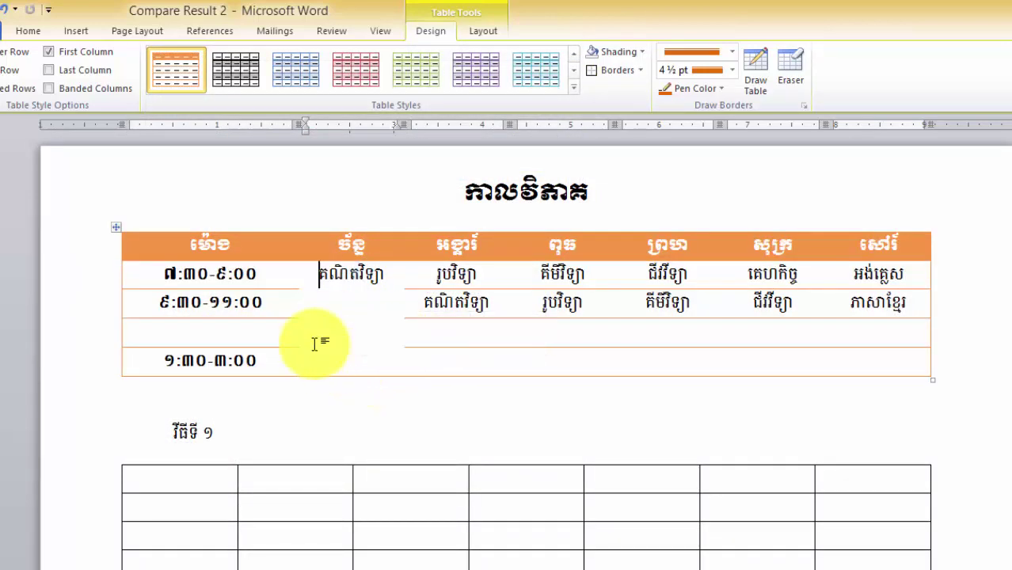
click(332, 278)
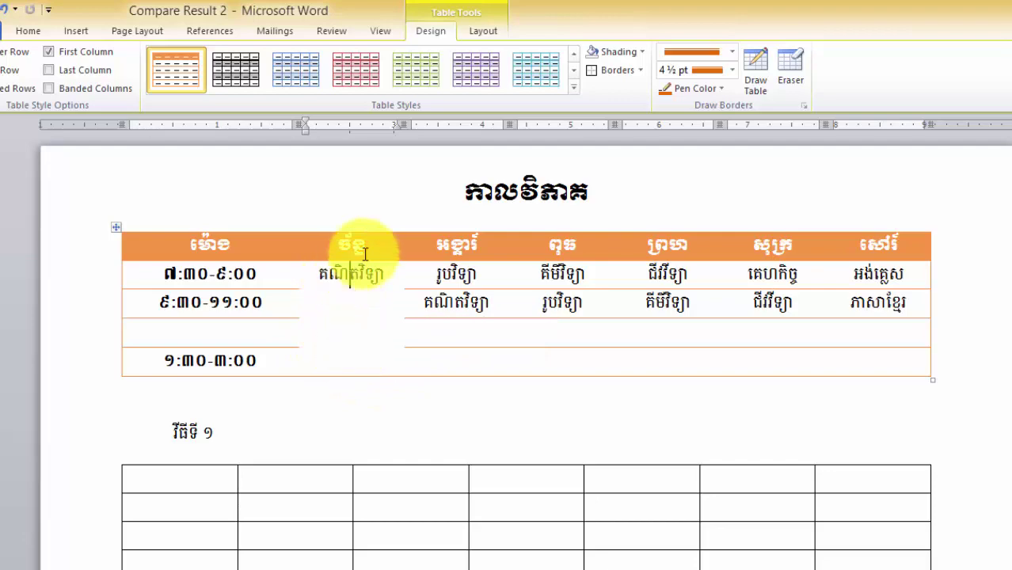
click(479, 33)
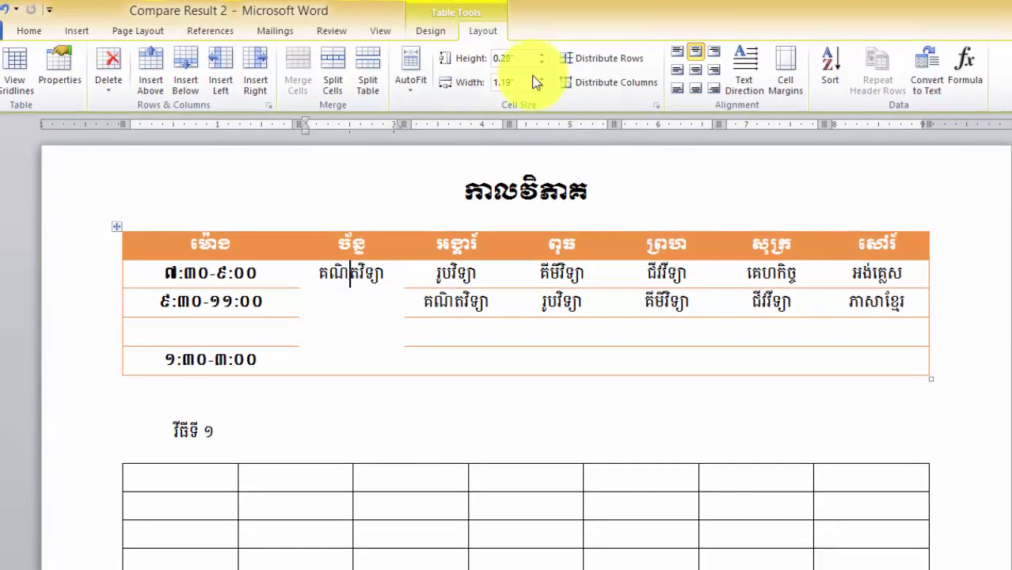
click(697, 71)
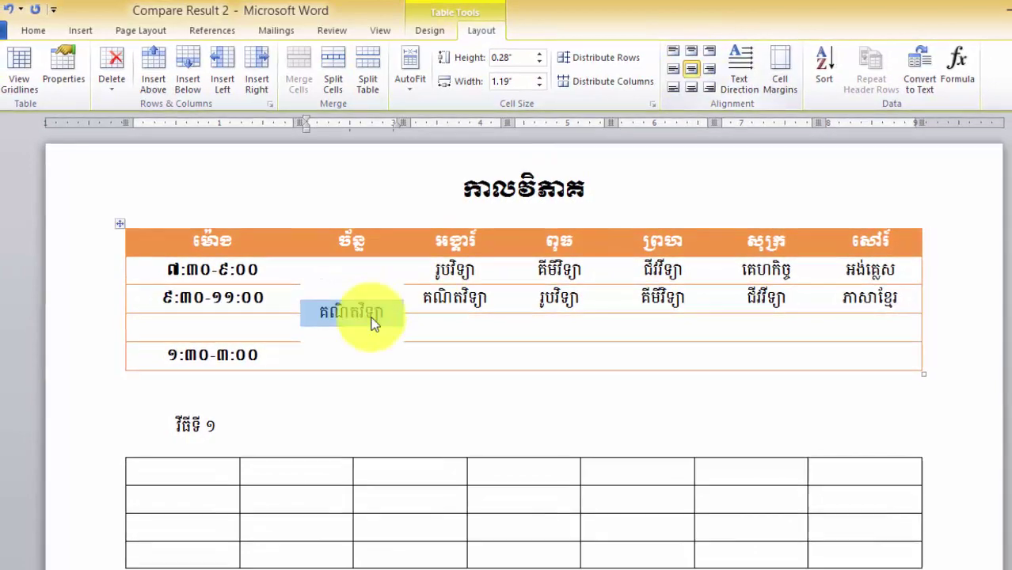
click(373, 321)
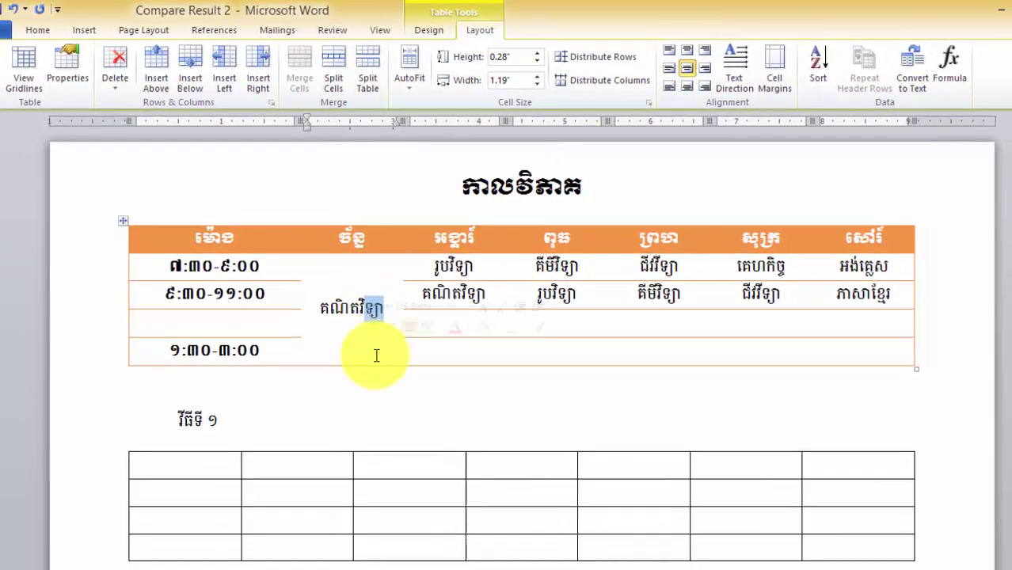
click(348, 353)
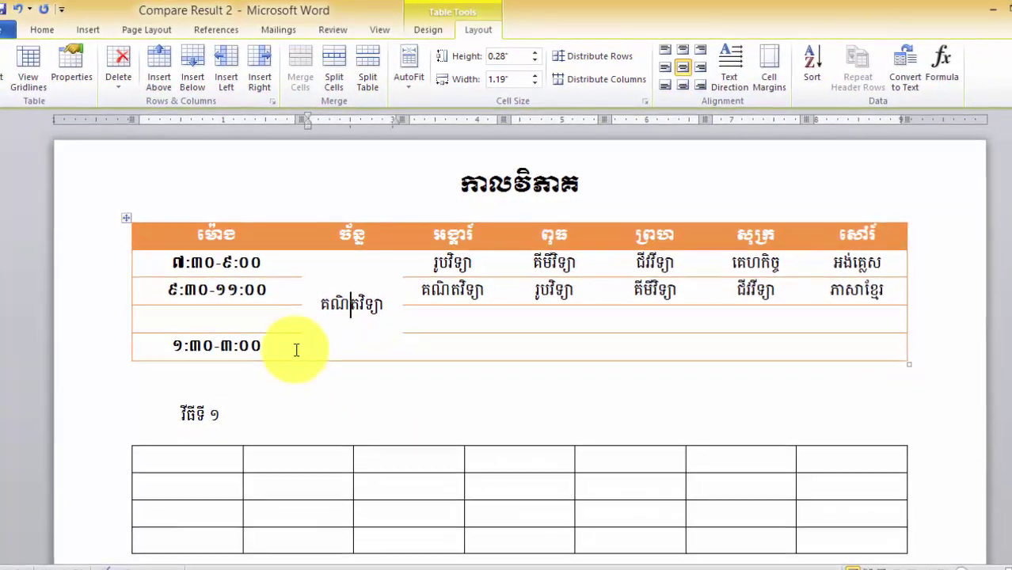